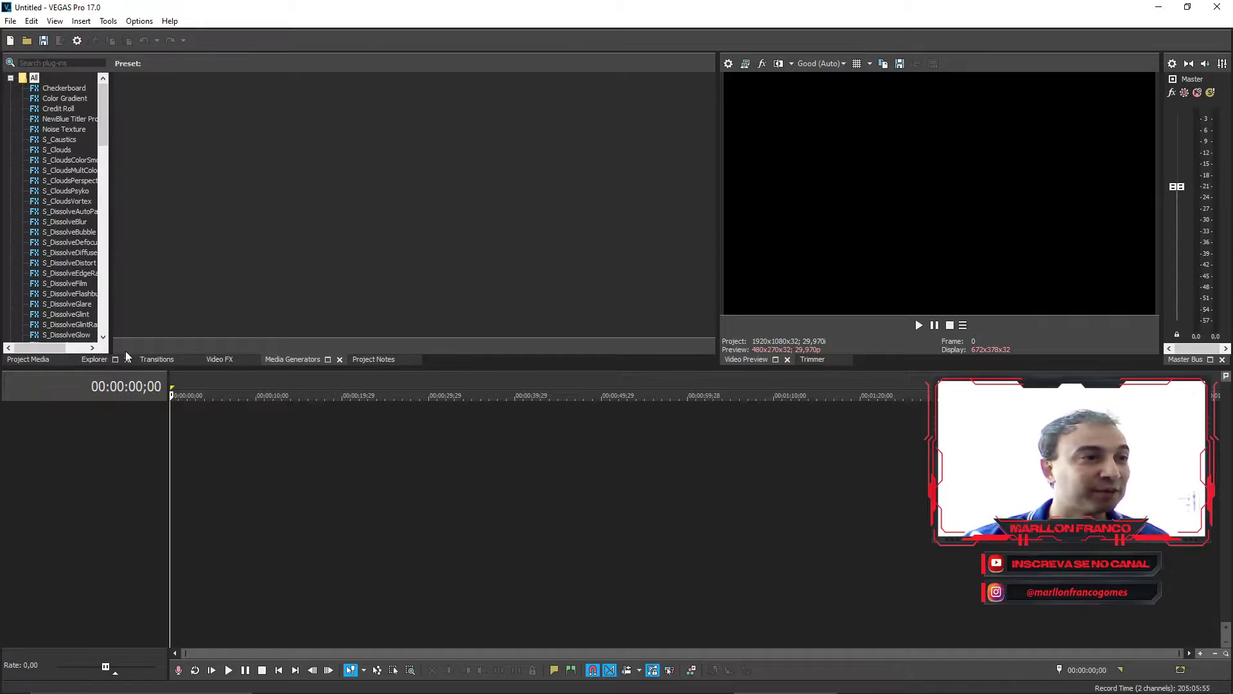
Step: Add video crysis.mp4 from the VIDEO AULA DE HOJE CRYSIS folder to the timeline, starting at 00:00:00;00
click(90, 360)
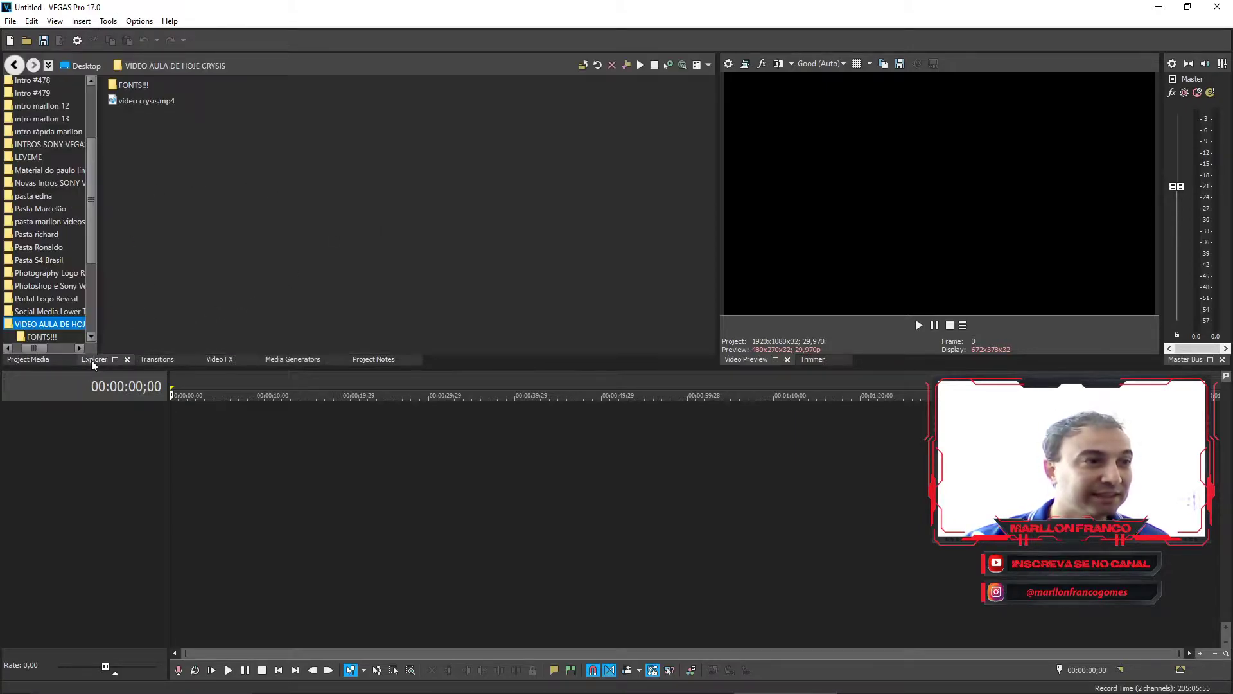
double_click(149, 100)
drag(215, 460, 173, 469)
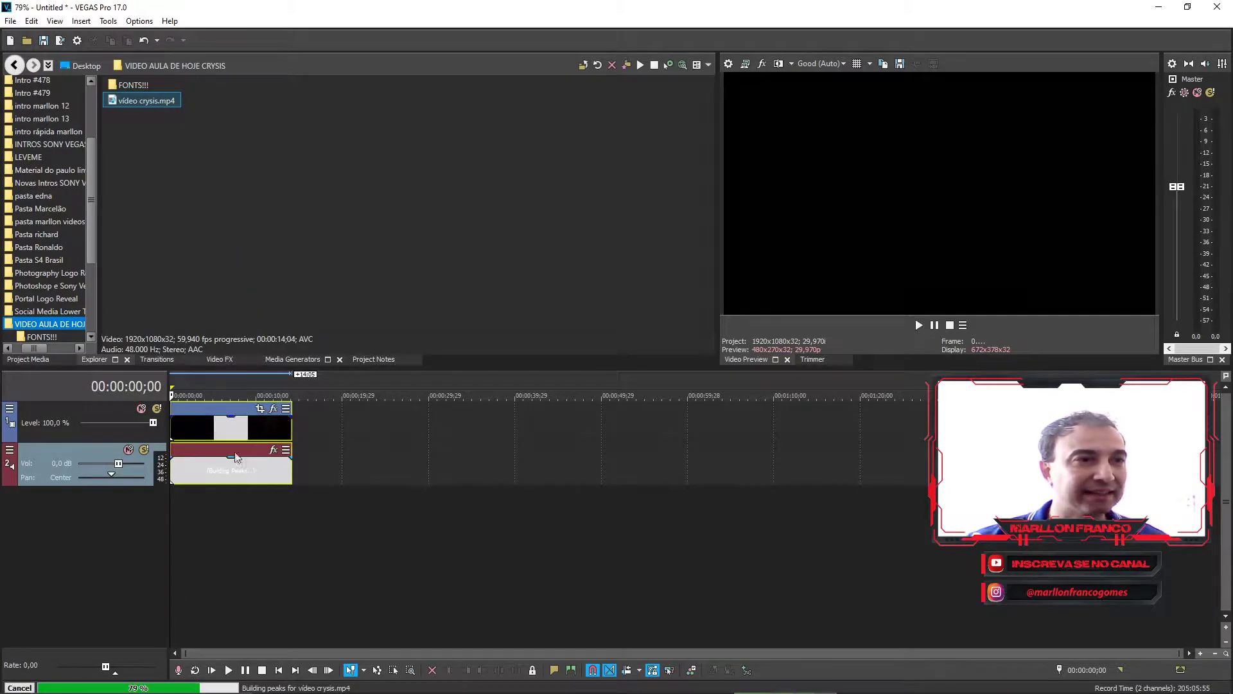
click(235, 439)
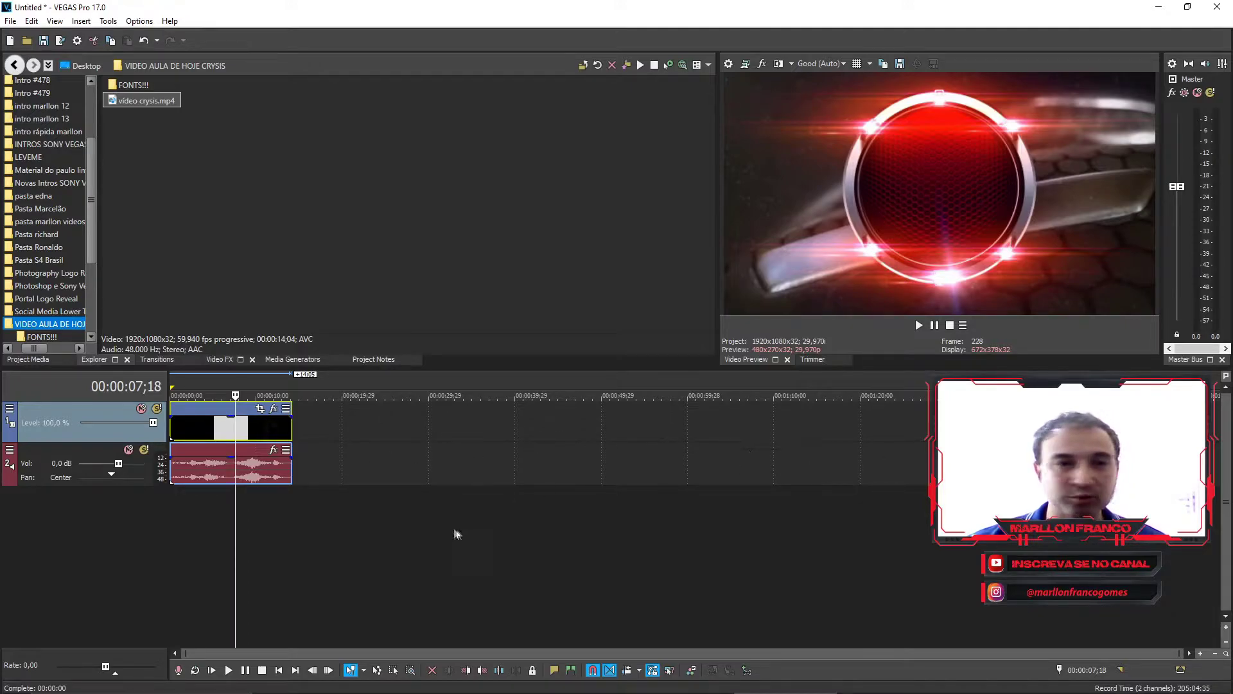
drag(1180, 653, 453, 653)
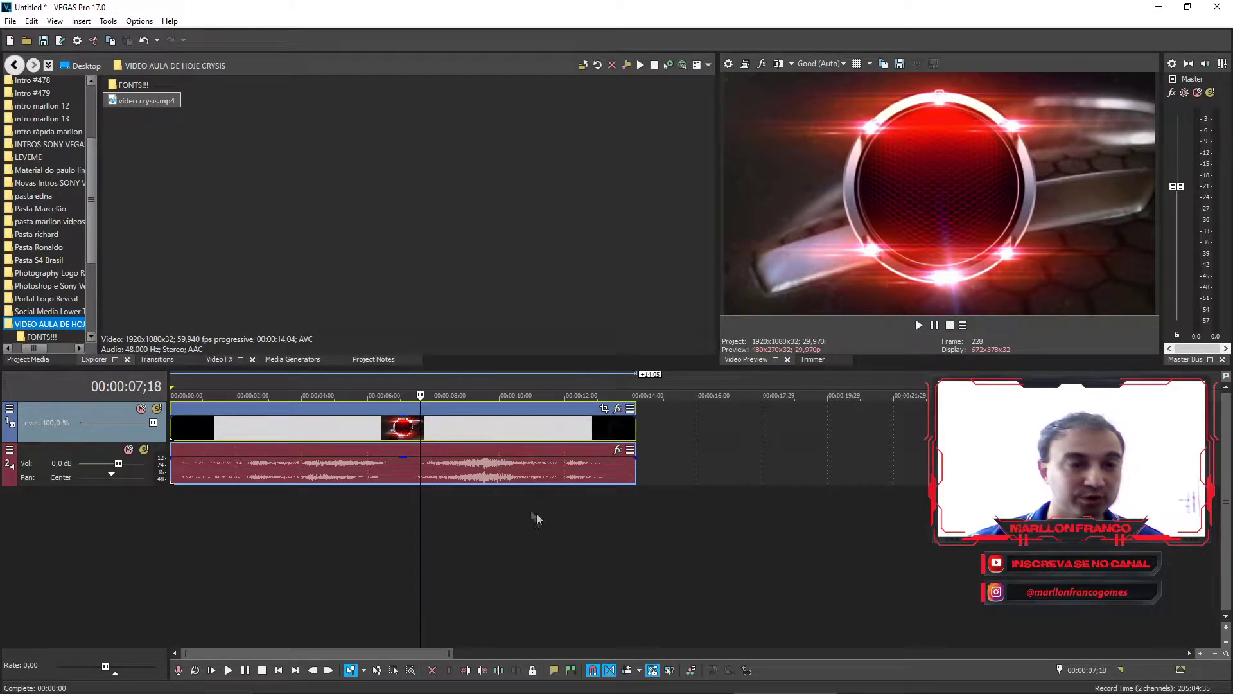
Step: Insert a new video track above the clip and add a text media event on it at 00:00:05;07
right_click(671, 420)
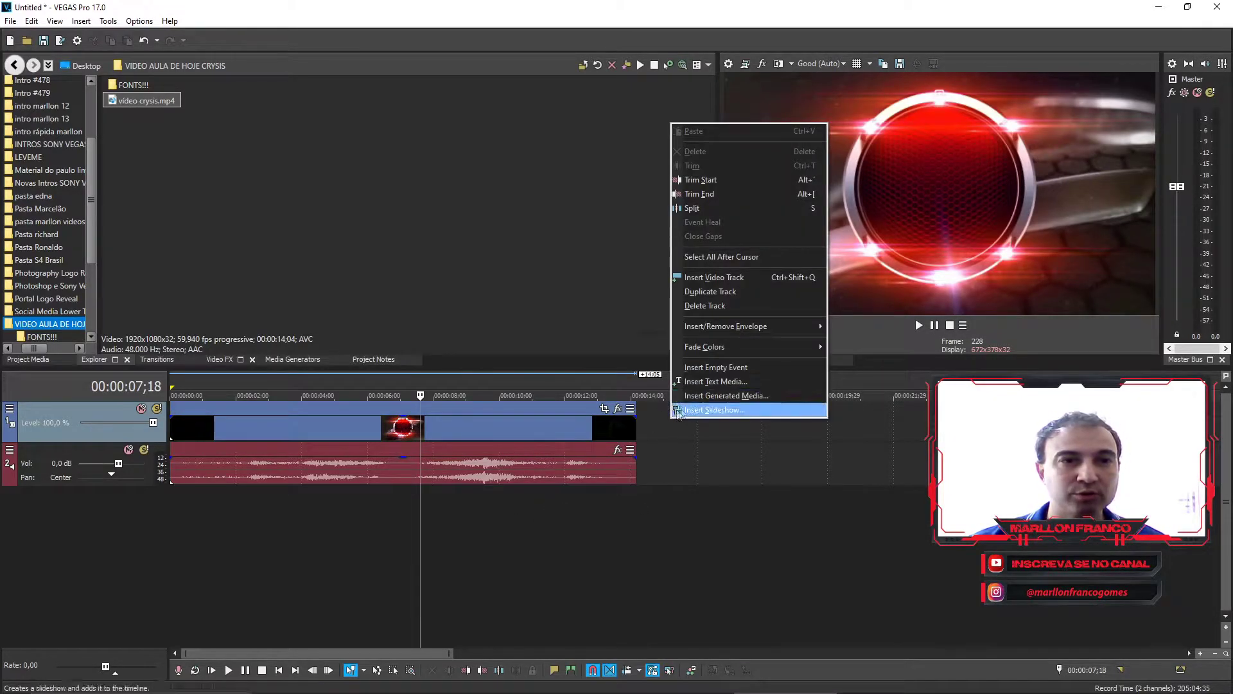
click(710, 279)
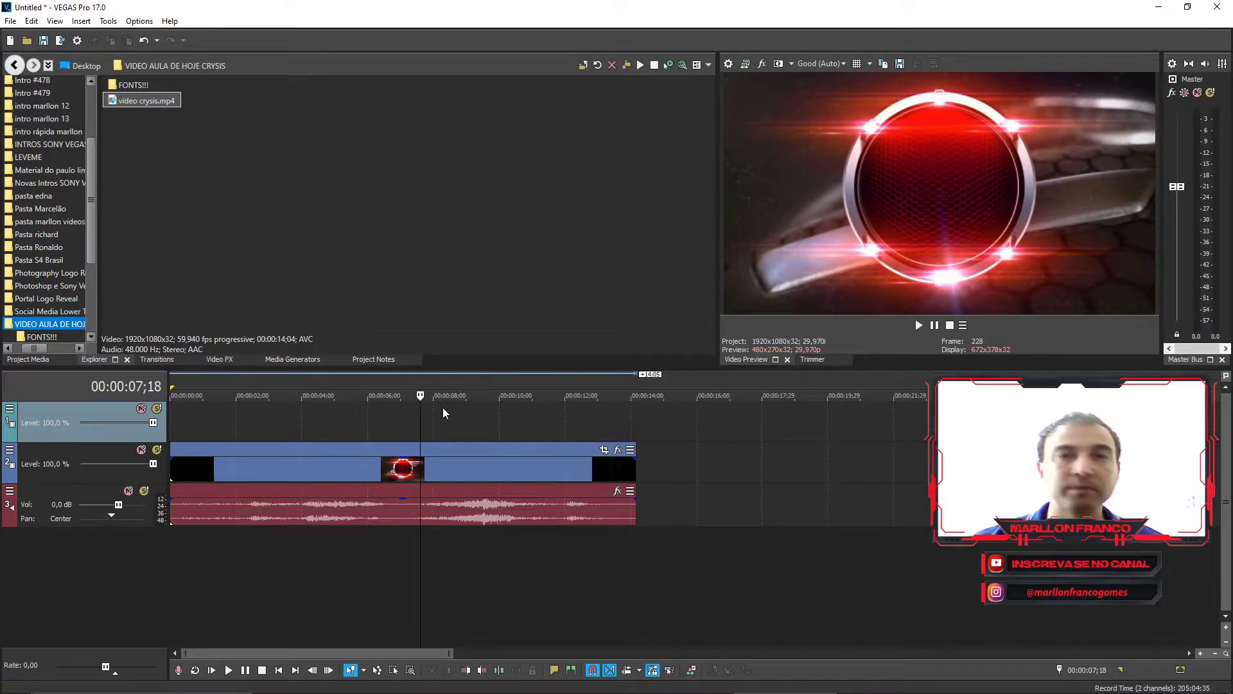
click(343, 415)
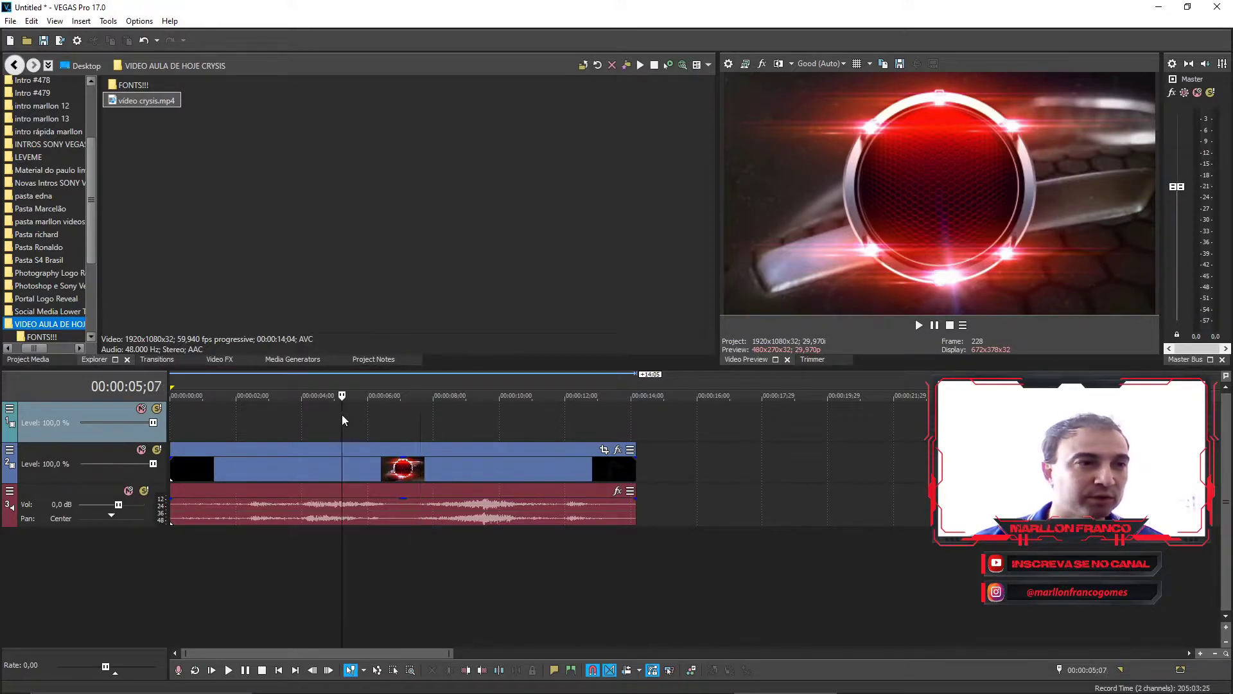
right_click(360, 415)
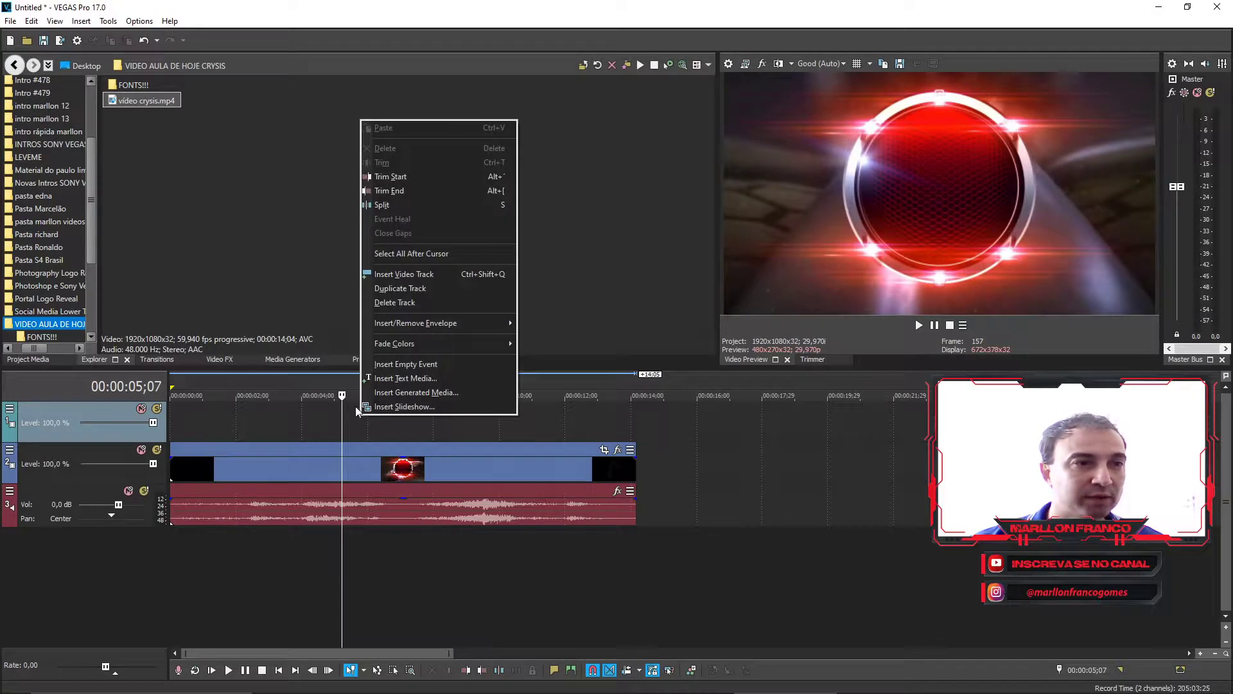
click(410, 378)
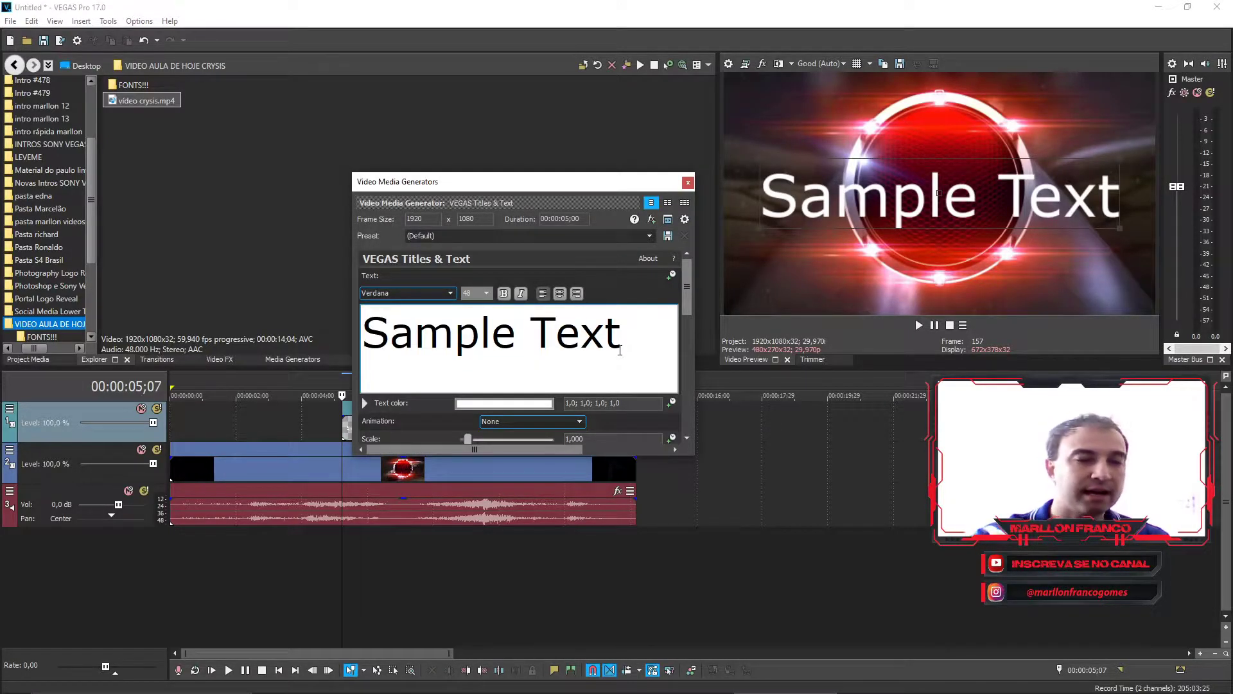
Step: Replace the sample title text with the presenter's full name in capitals, split over two lines
click(620, 350)
key(BackSpace)
key(BackSpace)
key(BackSpace)
key(BackSpace)
key(BackSpace)
key(BackSpace)
key(BackSpace)
key(BackSpace)
key(BackSpace)
key(BackSpace)
key(BackSpace)
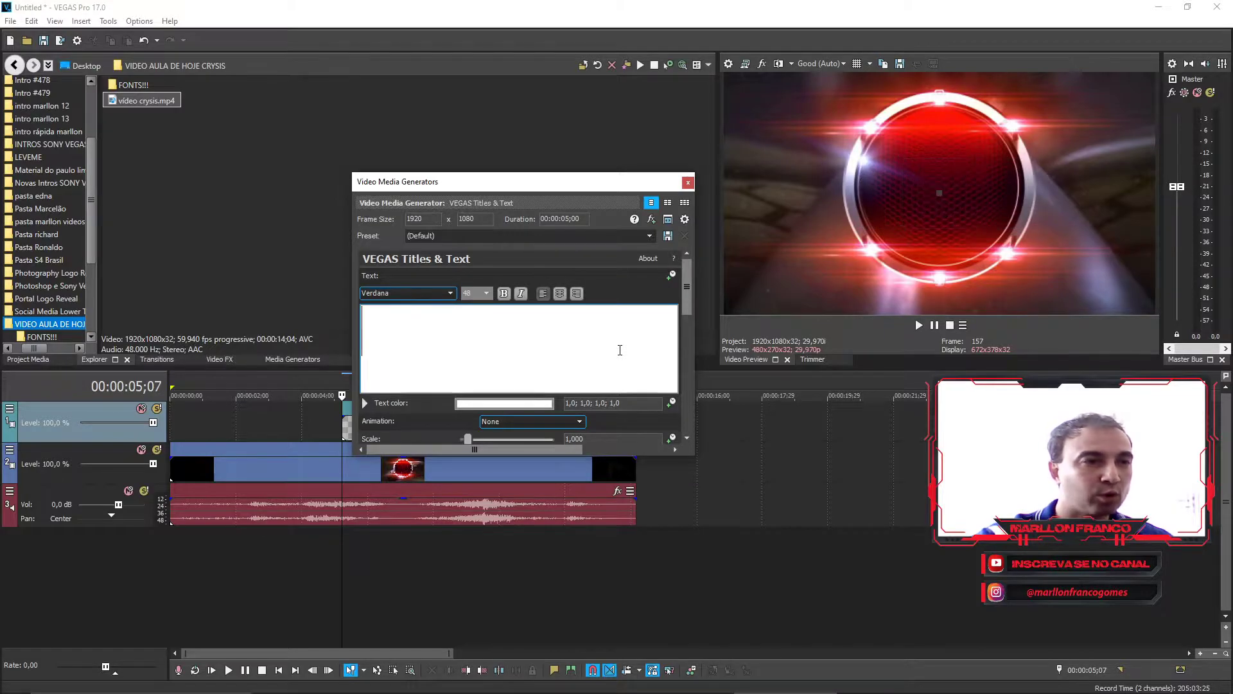
text(M)
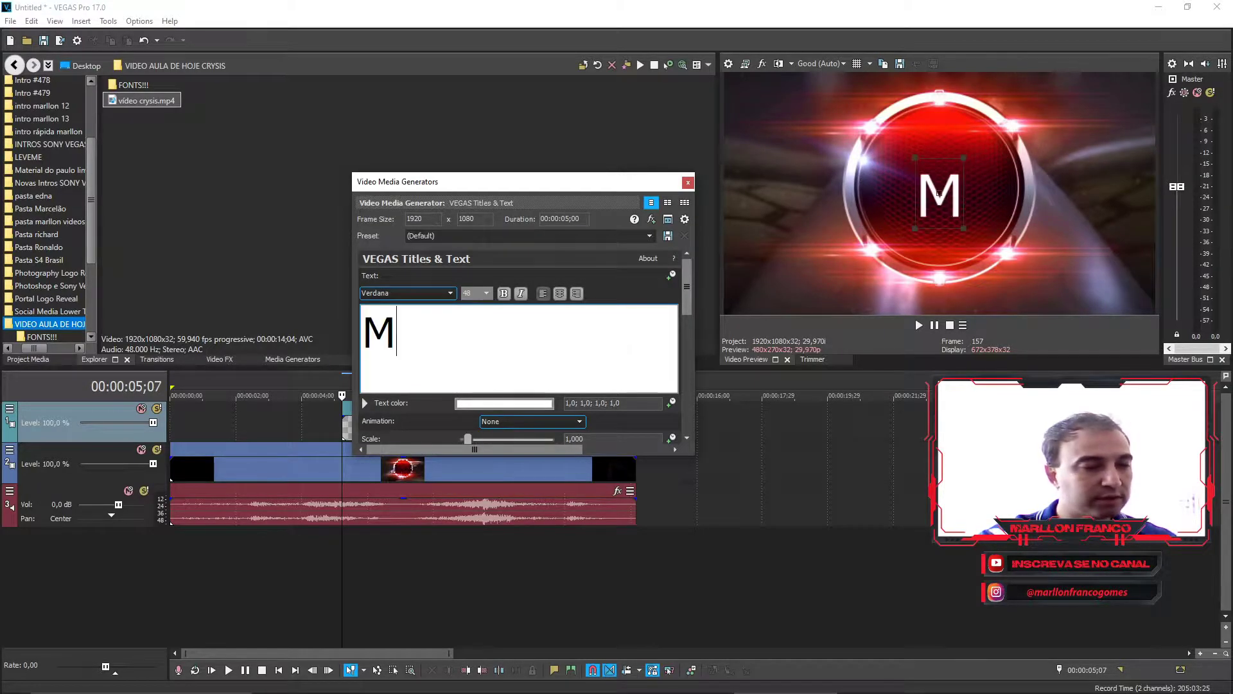
text(ARLLON FRANCO)
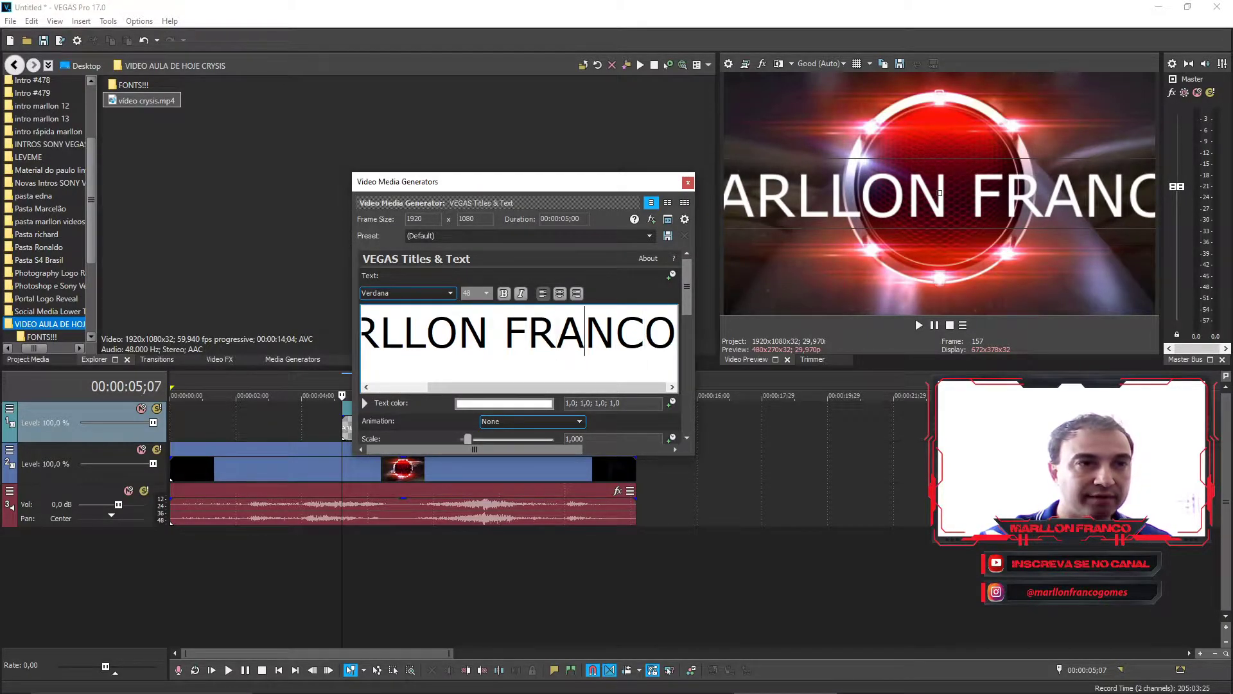
key(Return)
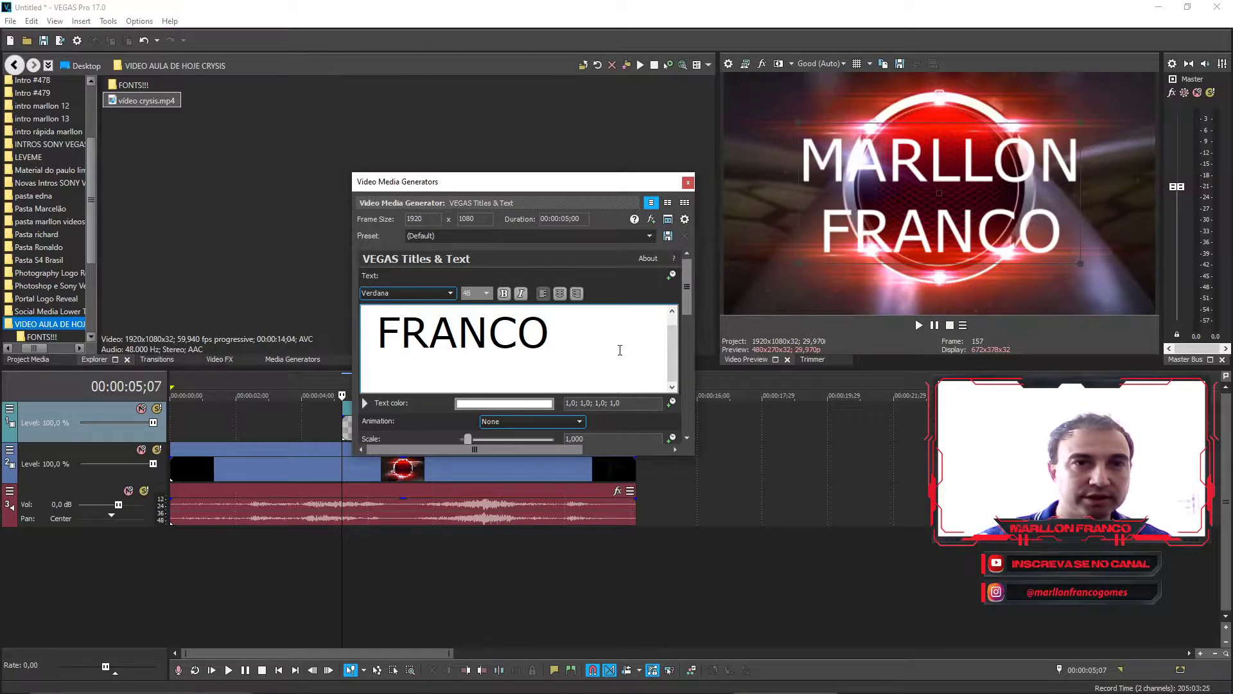
Step: Center-align all of the title text and set its font to CRYSIS
key(ctrl+a)
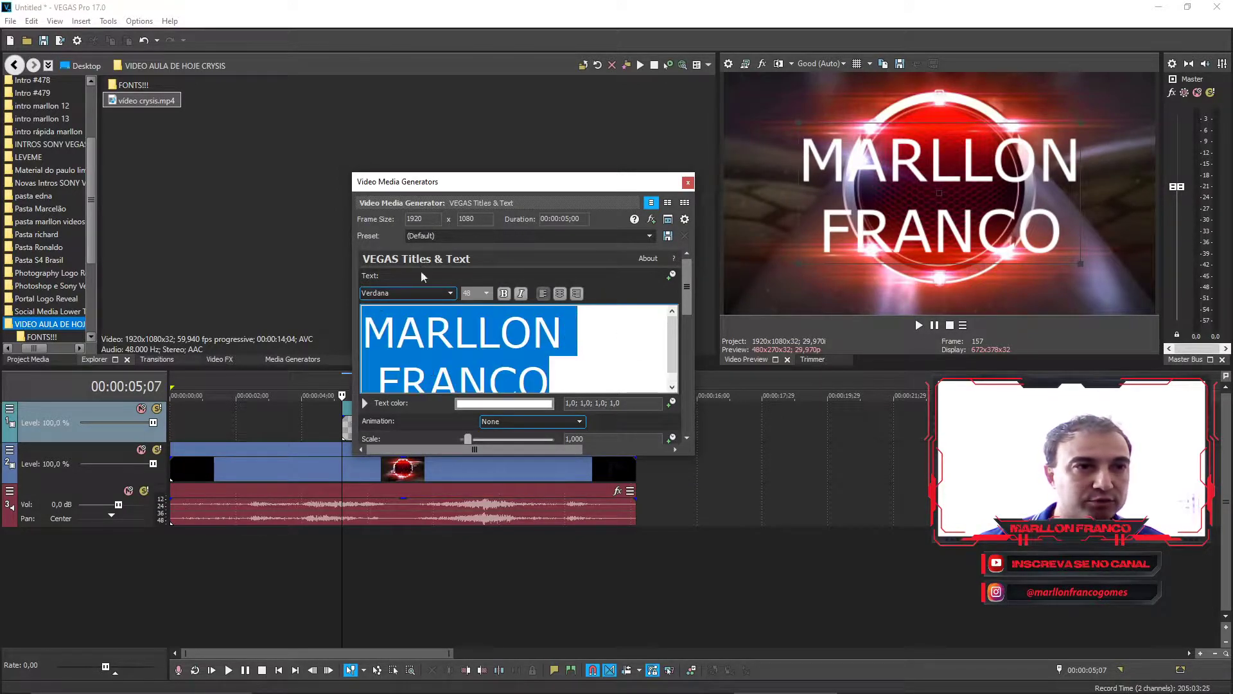
click(560, 294)
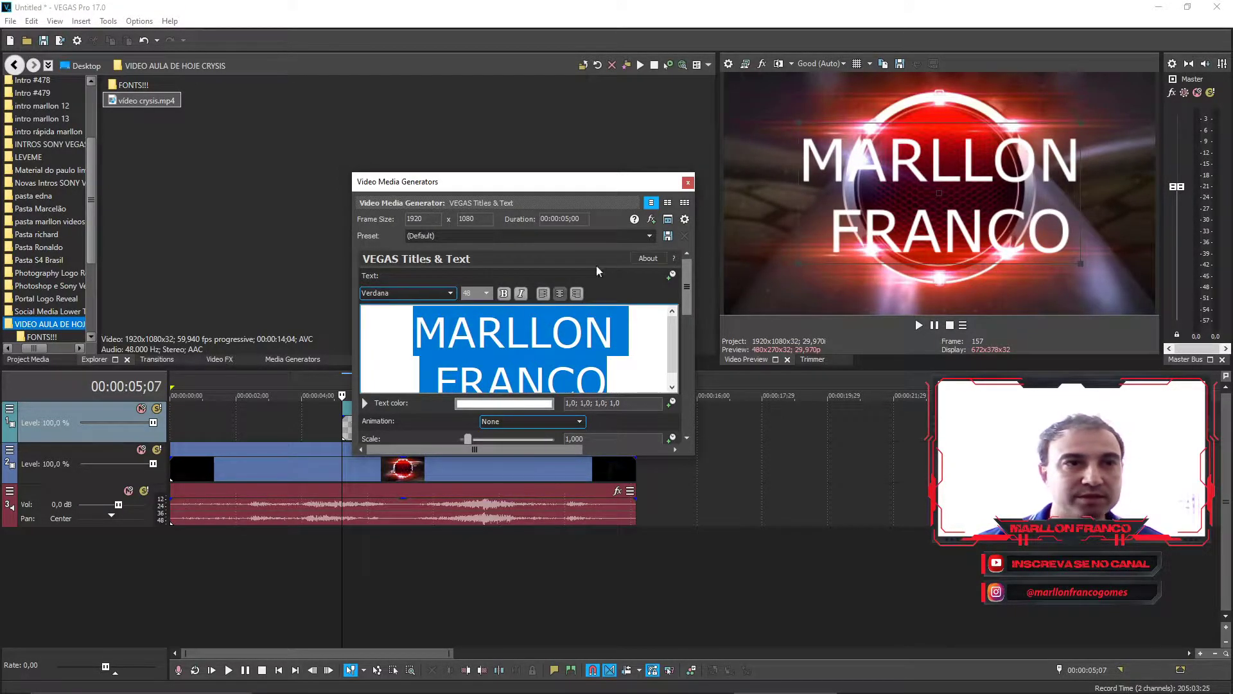
click(451, 295)
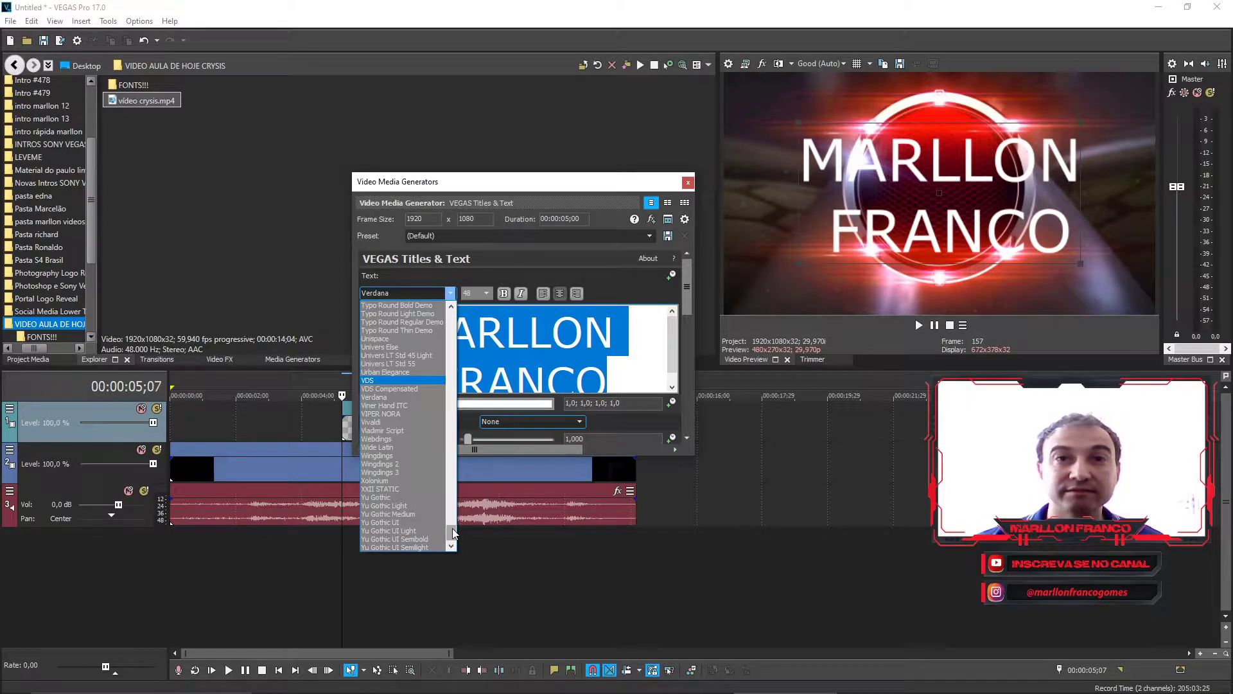
drag(453, 532, 462, 383)
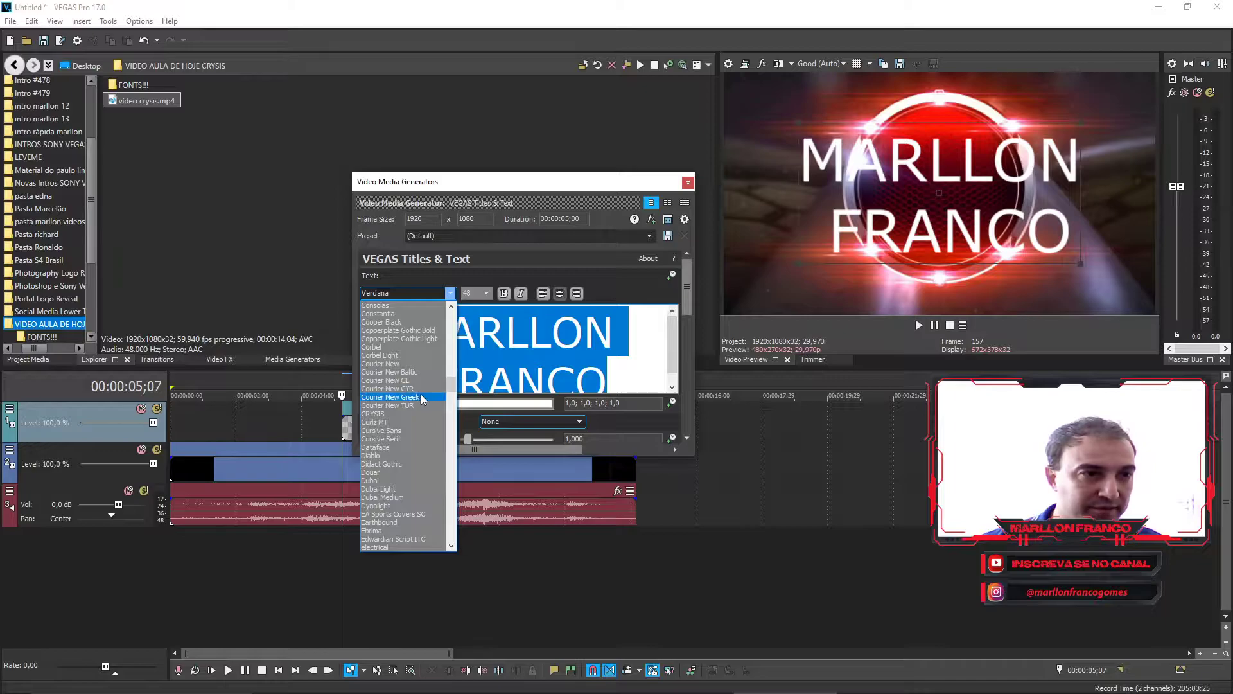
click(386, 414)
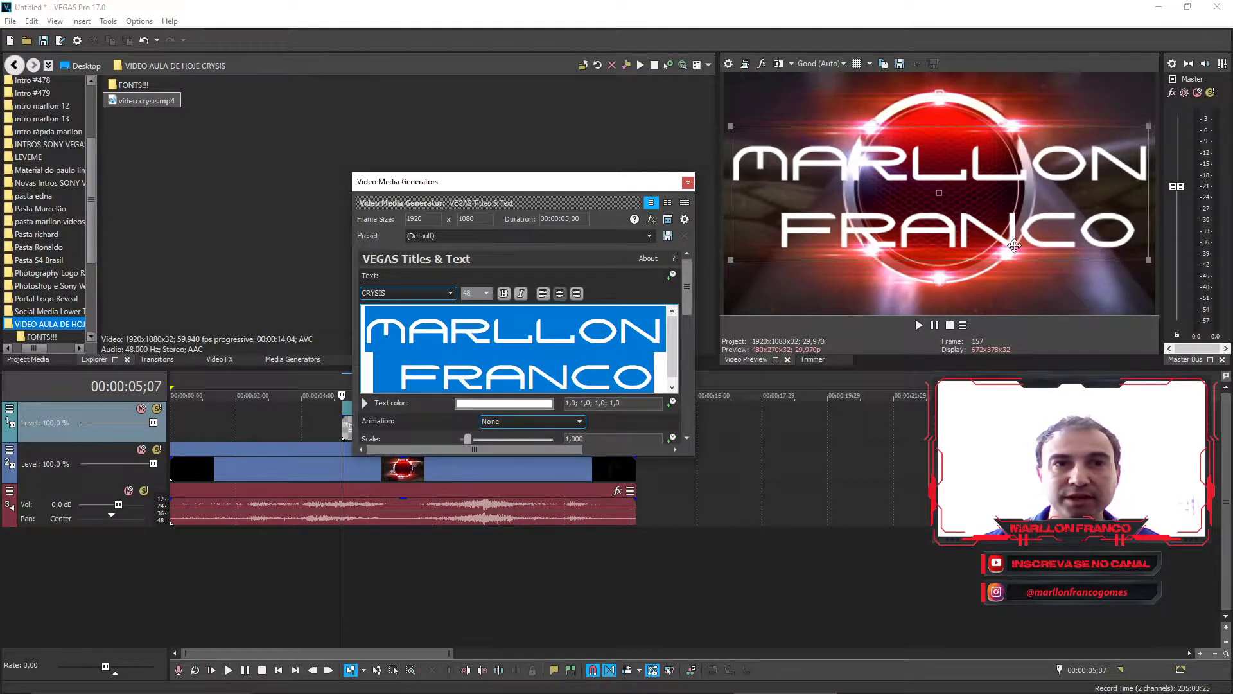
Step: Shrink the title to a scale of about 0.351 so it fits inside the red circle, and close the text generator
drag(1149, 127, 953, 183)
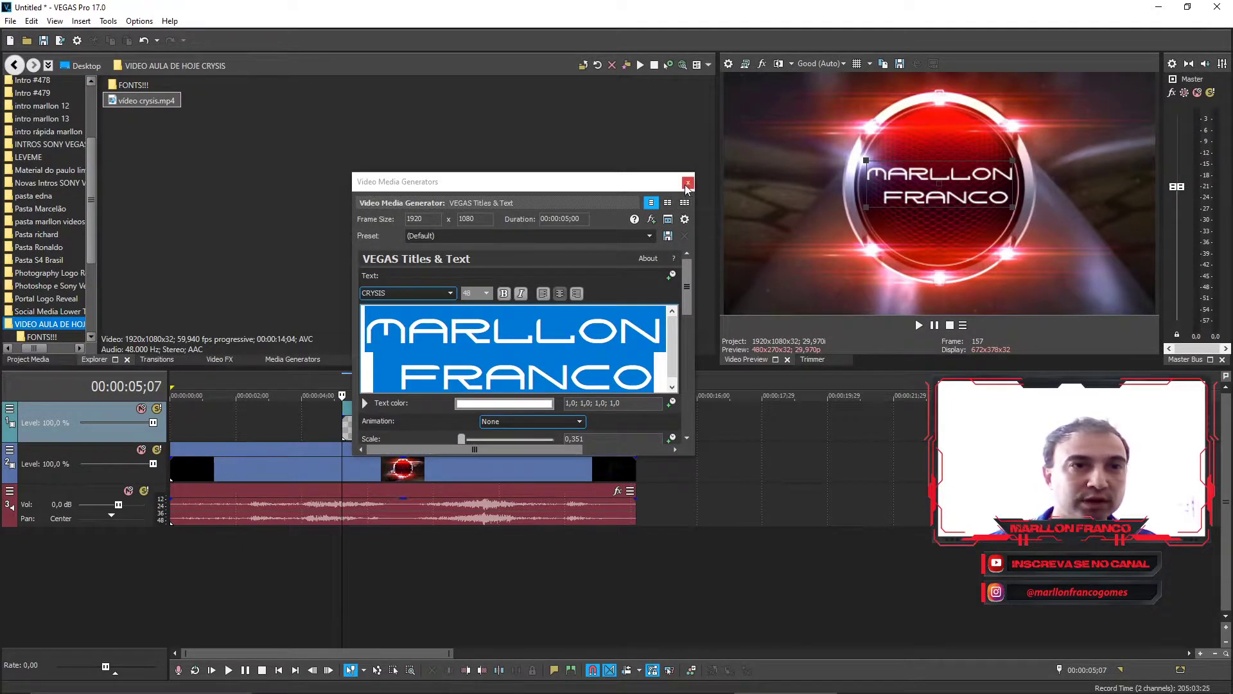
click(687, 185)
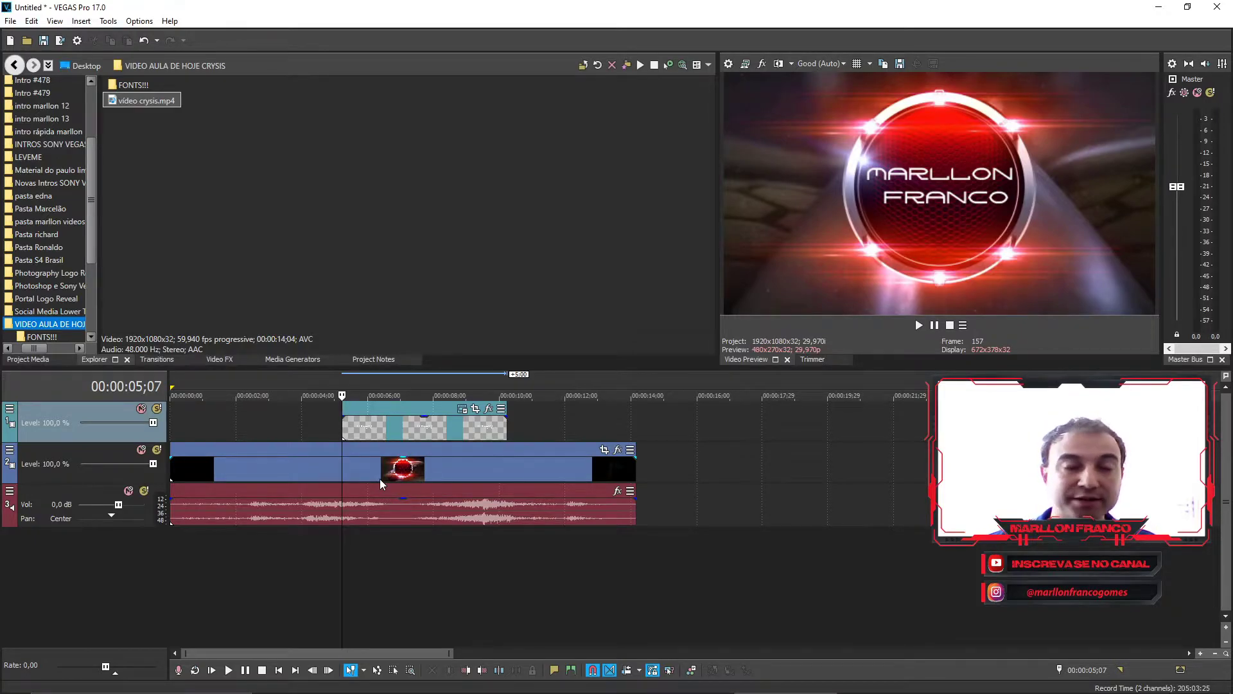
Step: Move the title event about 1 second 9 frames earlier so it begins just before 00:00:04;04
click(347, 468)
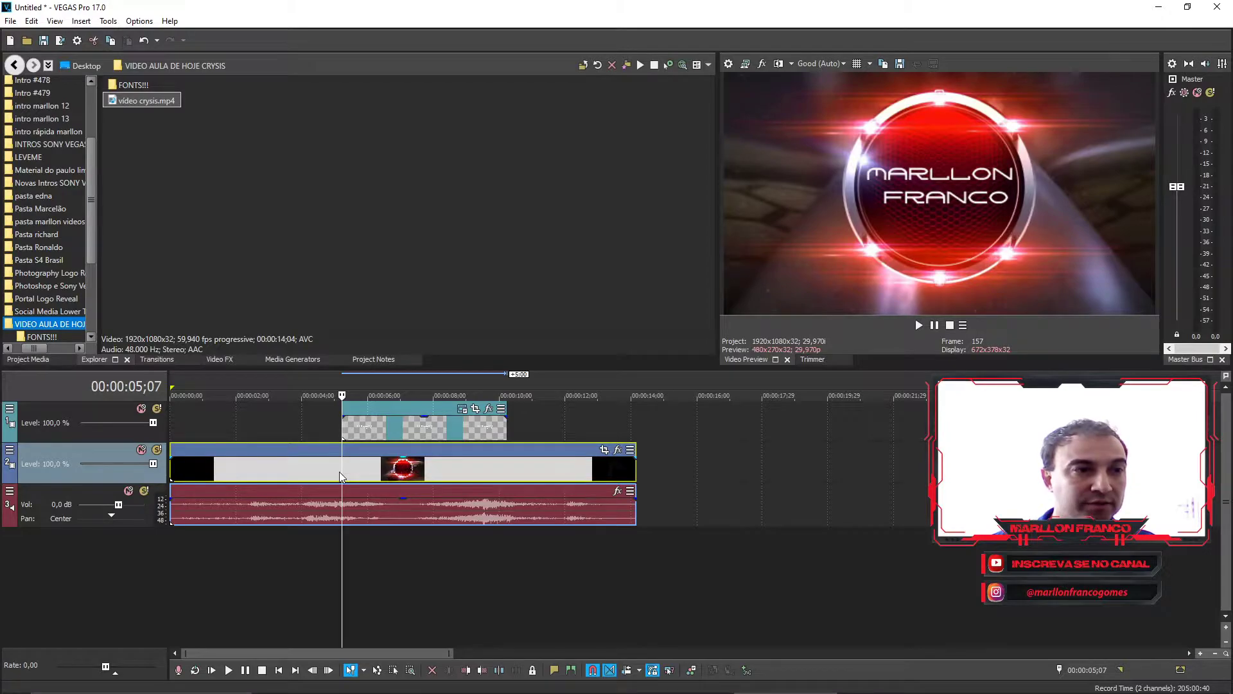
drag(340, 472, 305, 465)
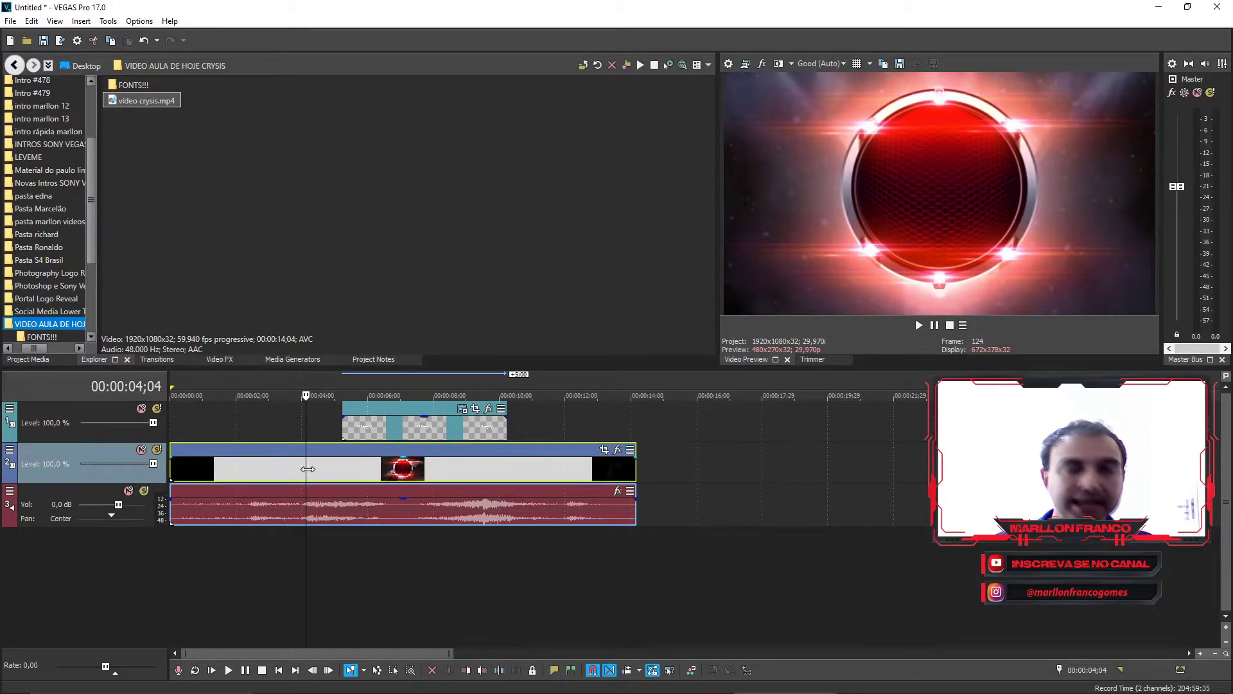
drag(413, 434, 369, 428)
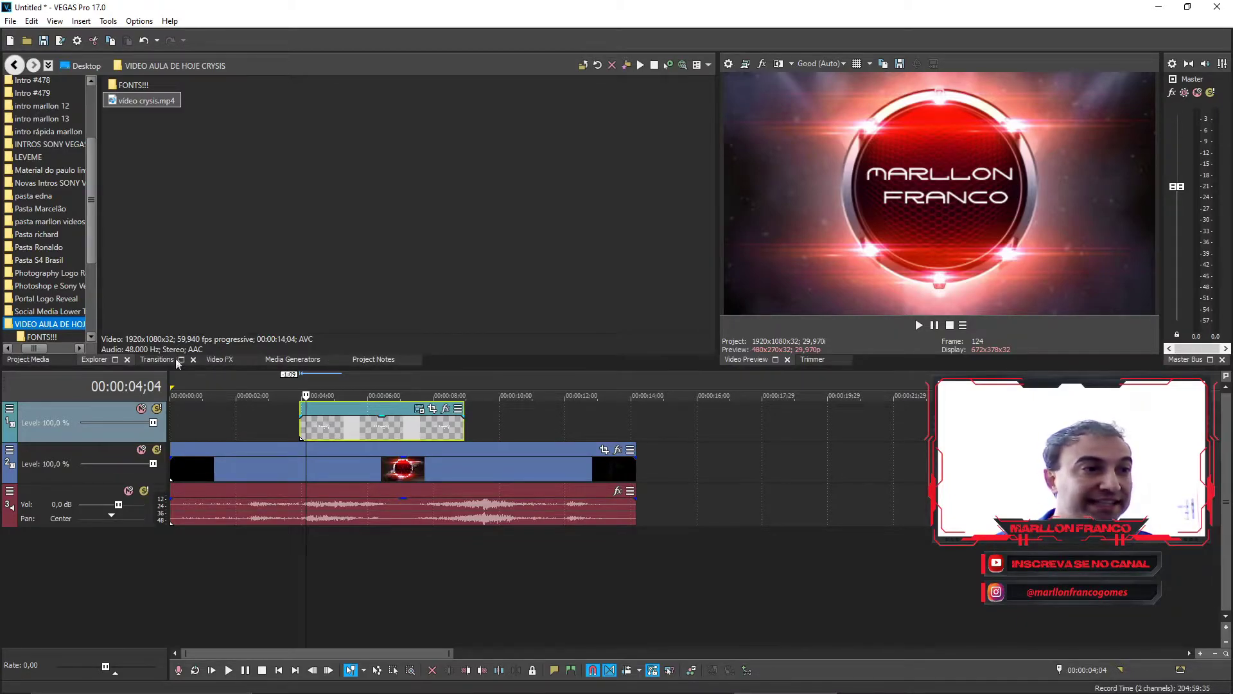
Step: Apply the Multiple Images preset of the NewBlue MB Zoom transition to the start of the title event
click(156, 358)
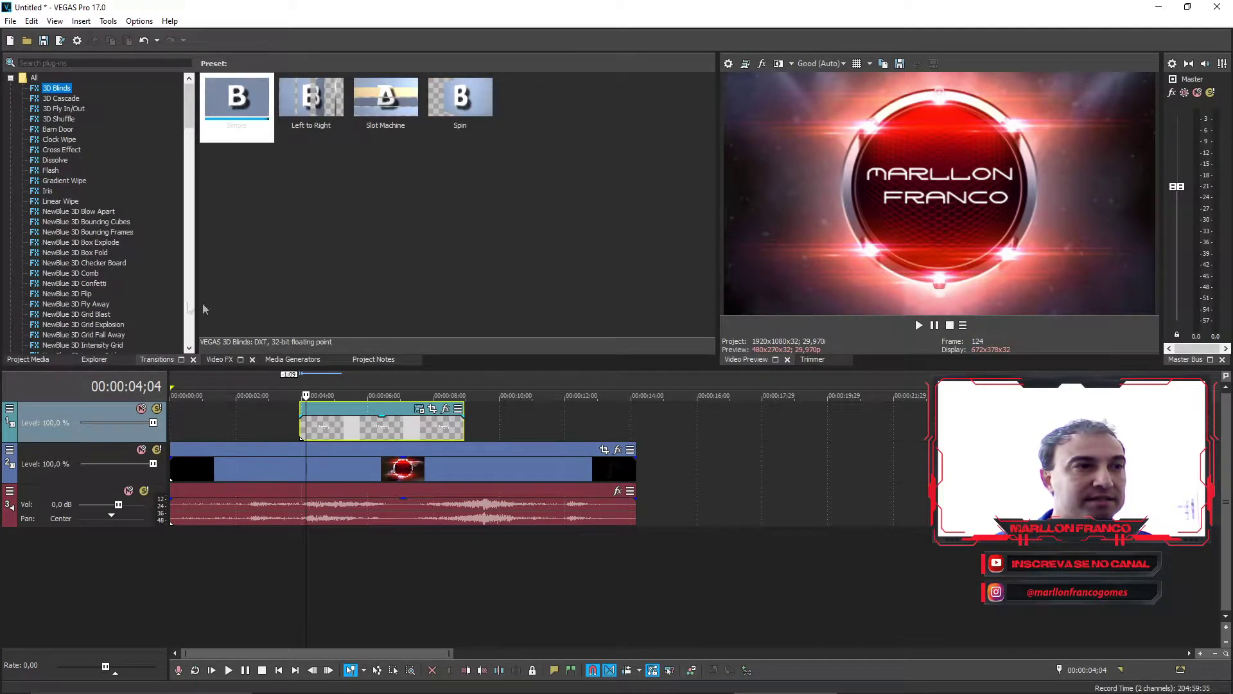
scroll(191, 134, down, 15)
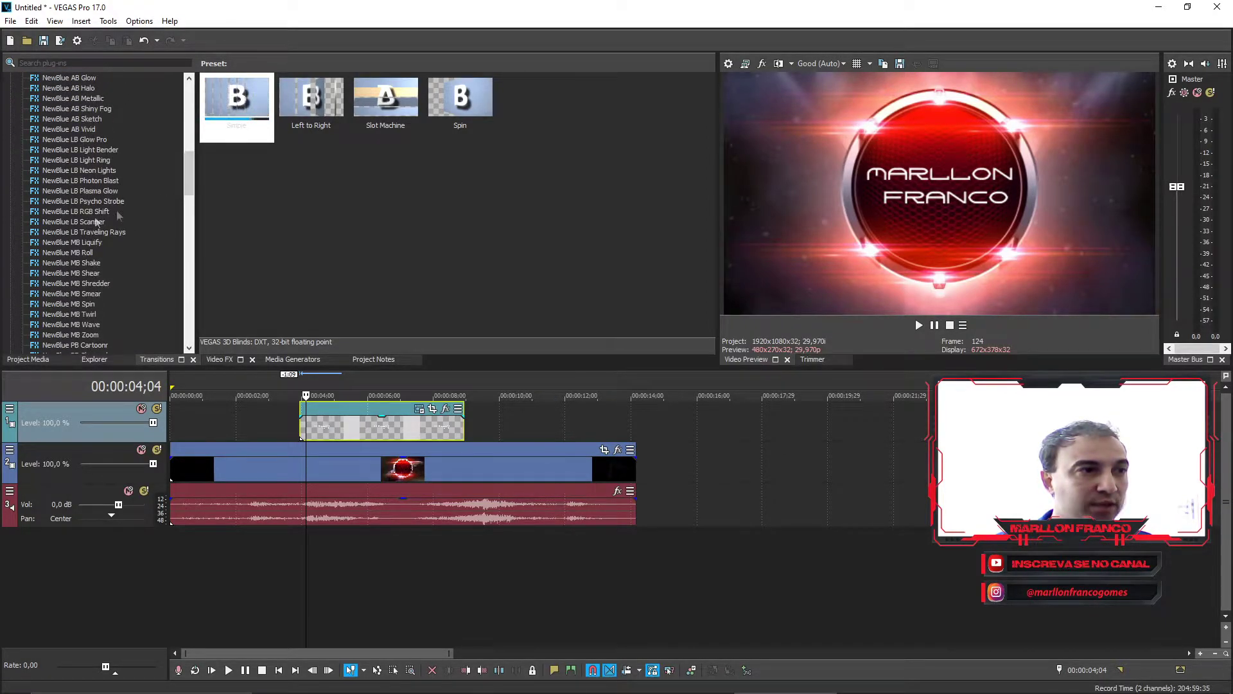
scroll(189, 170, down, 5)
drag(188, 171, 183, 196)
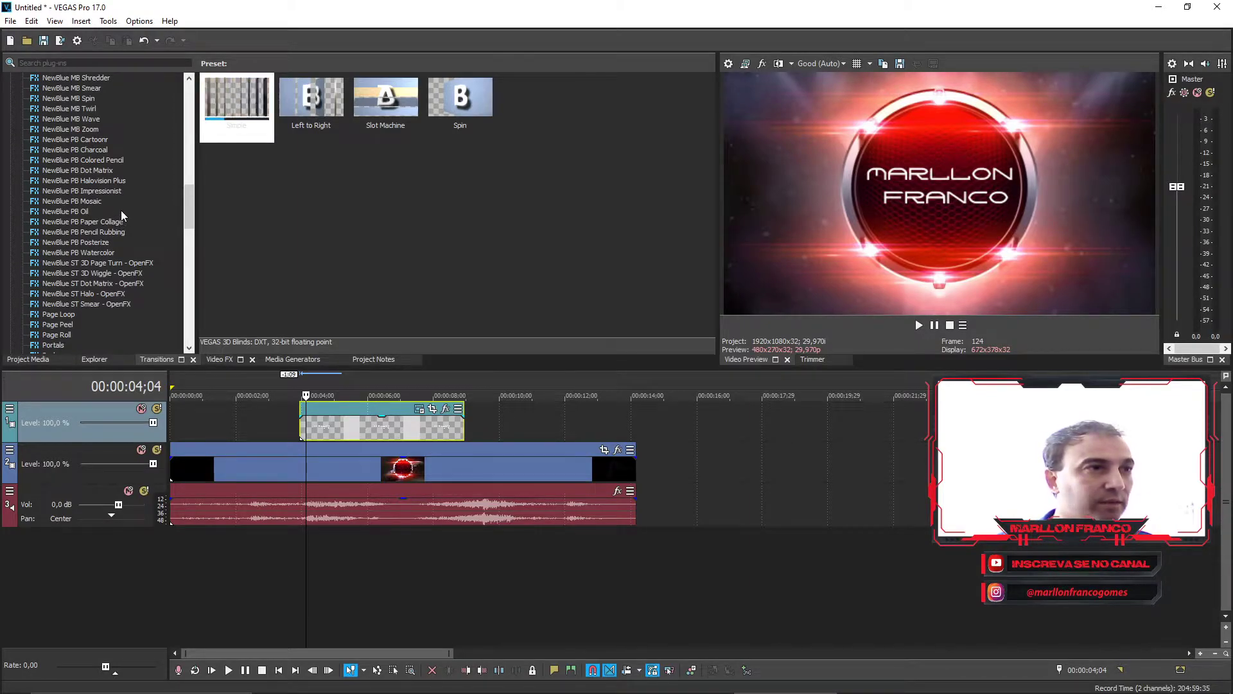
click(81, 130)
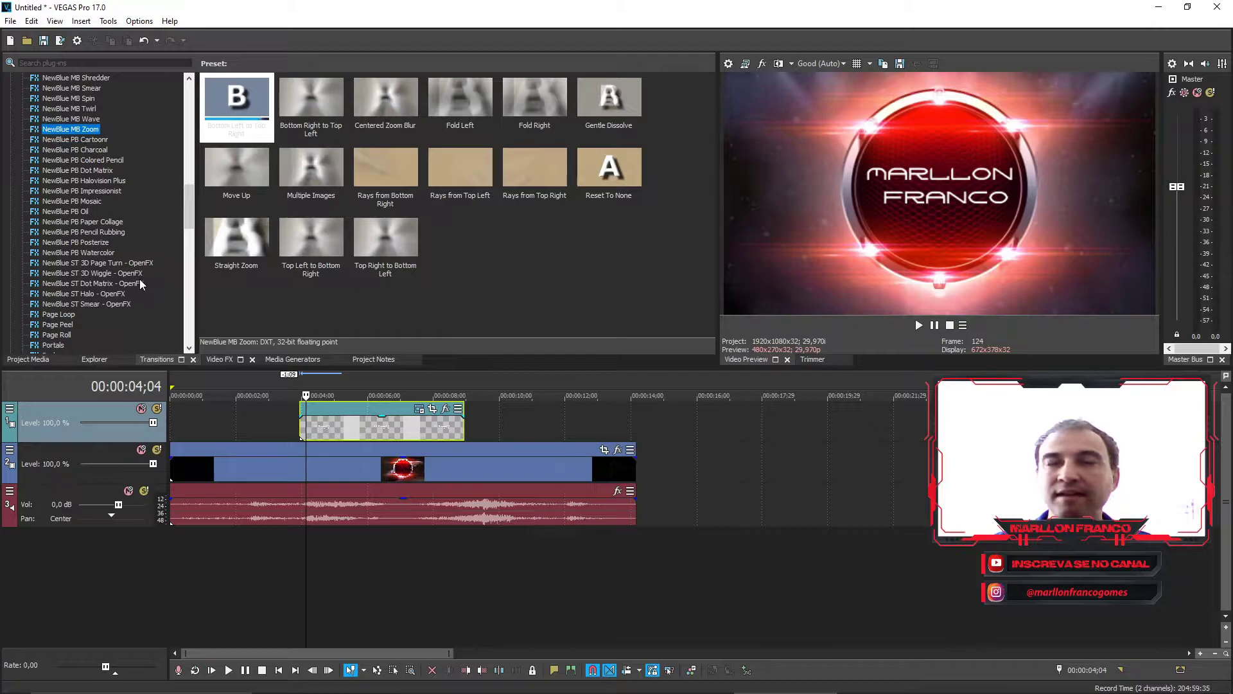
drag(306, 175, 299, 434)
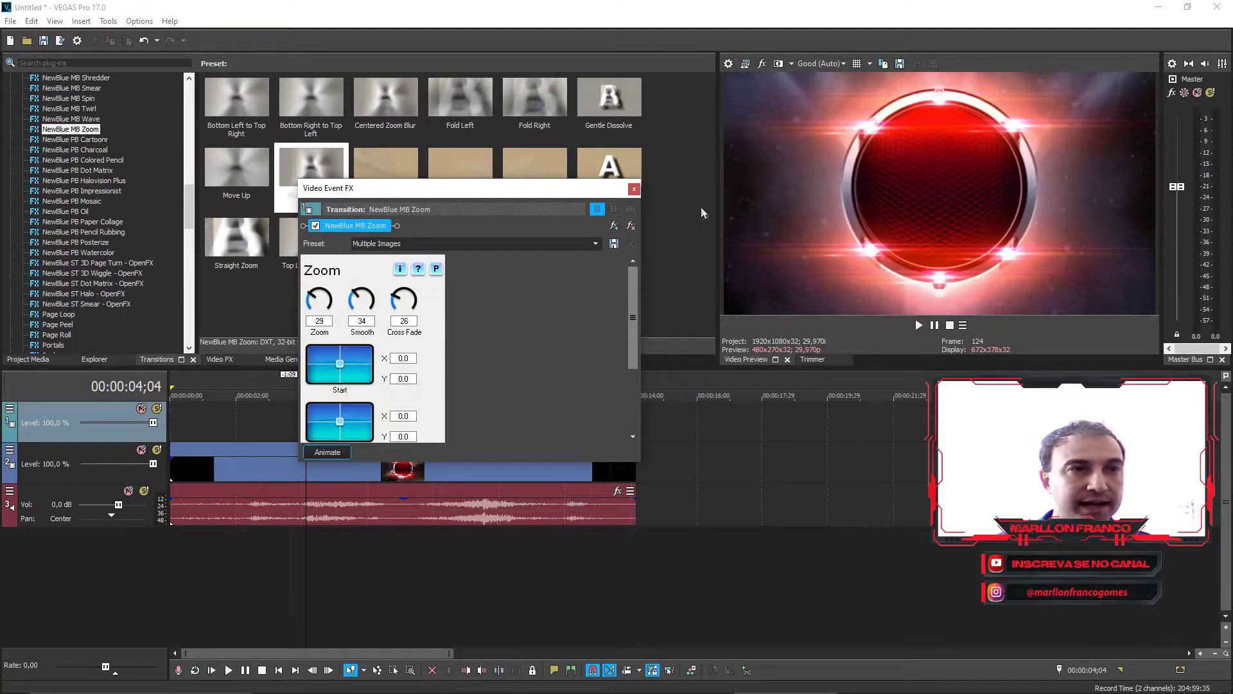
click(634, 189)
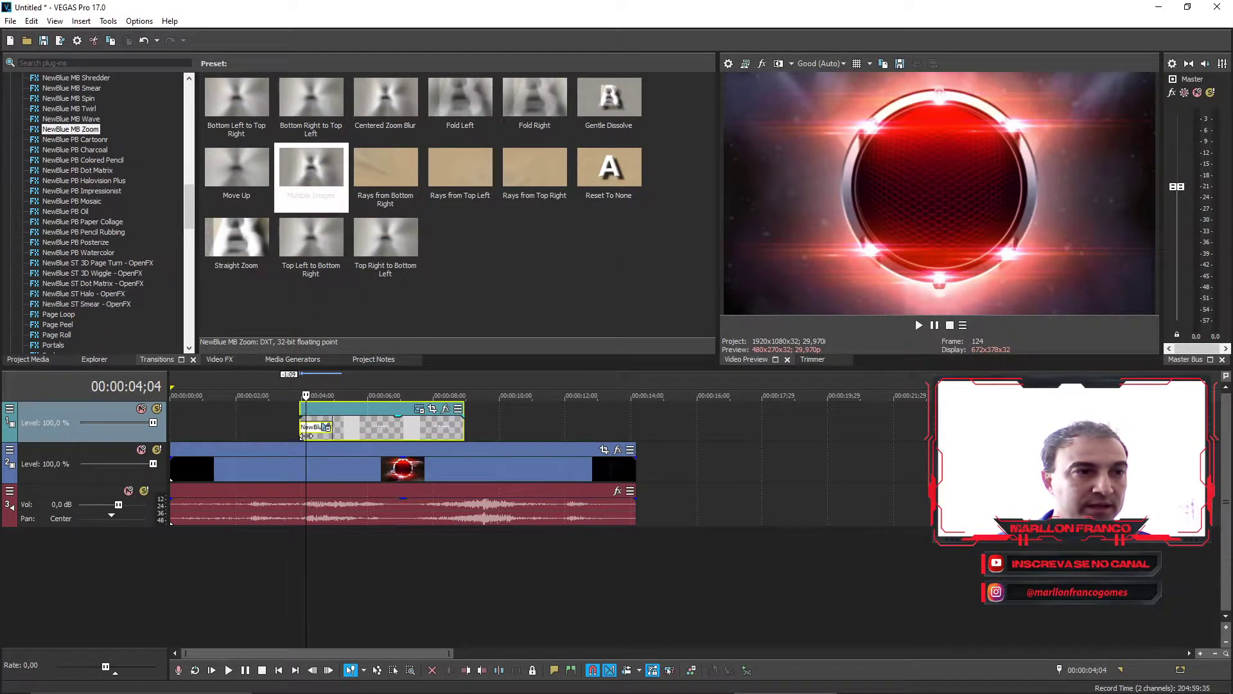
Step: Shift the title event about 4 frames earlier and extend its end to 00:00:09;21, where the background clip darkens
mouse_move(307, 451)
mouse_down()
mouse_move(274, 451)
mouse_move(336, 464)
mouse_move(315, 461)
mouse_move(346, 434)
mouse_move(311, 462)
mouse_move(286, 464)
mouse_move(309, 469)
mouse_up()
drag(317, 470, 388, 482)
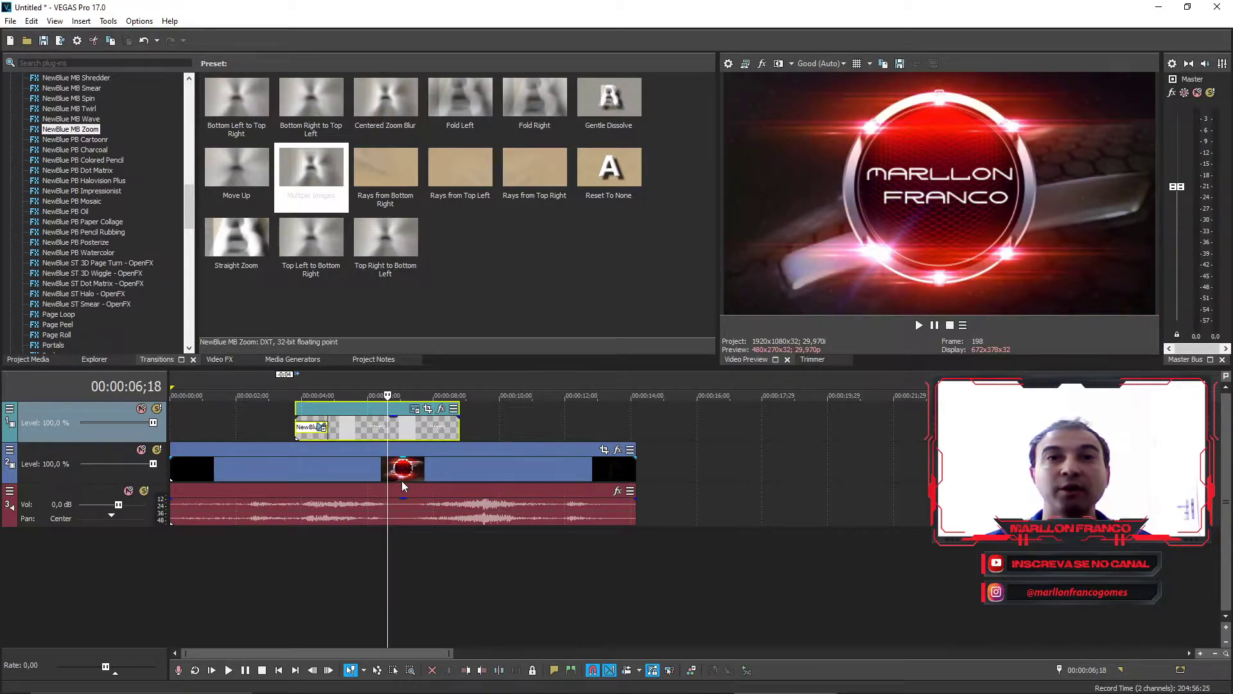
click(453, 425)
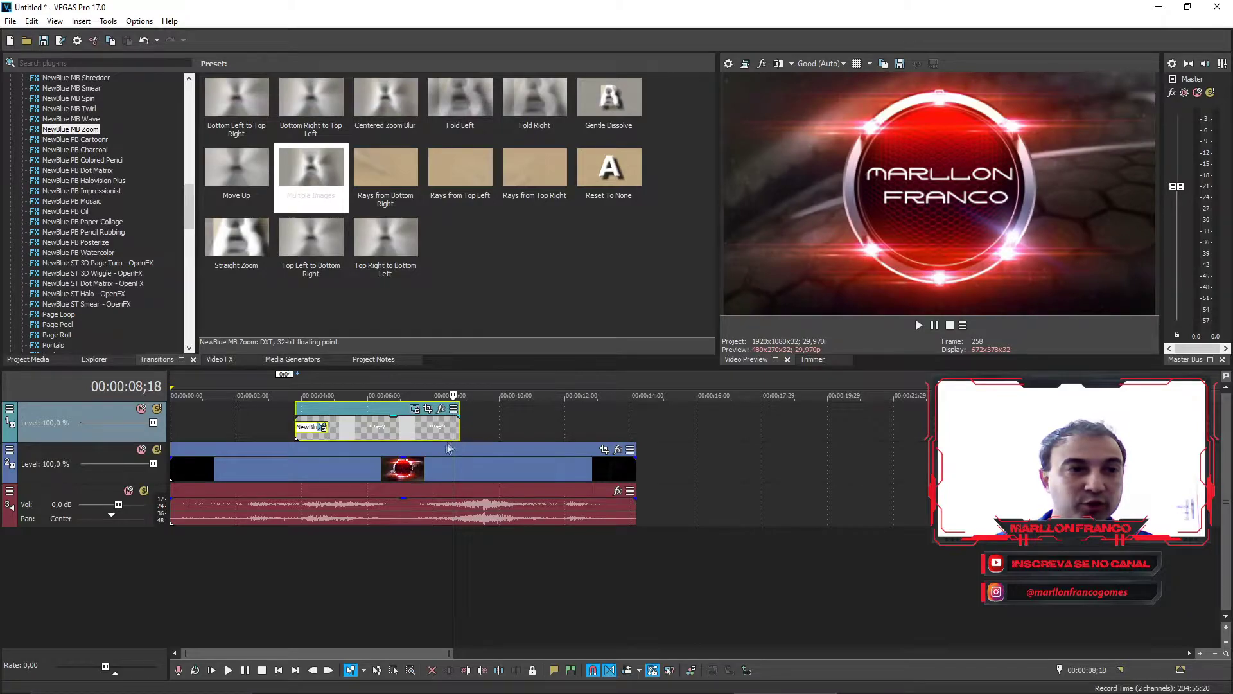
drag(455, 470, 489, 473)
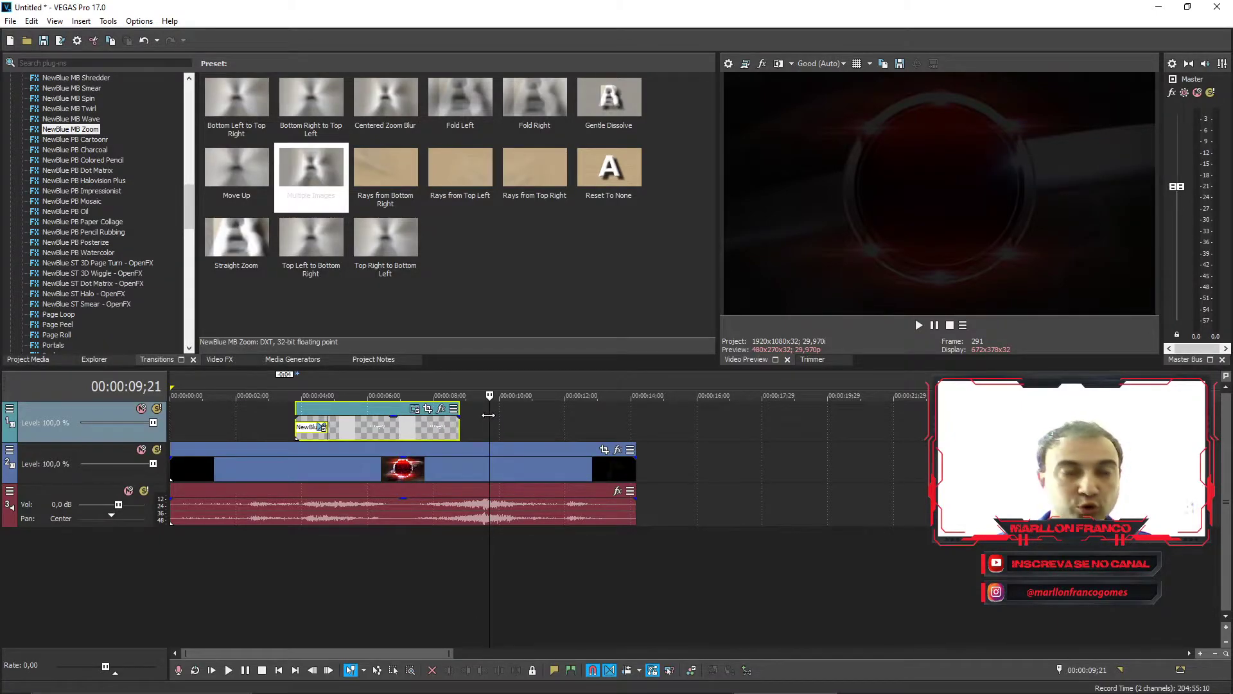
drag(458, 426, 489, 431)
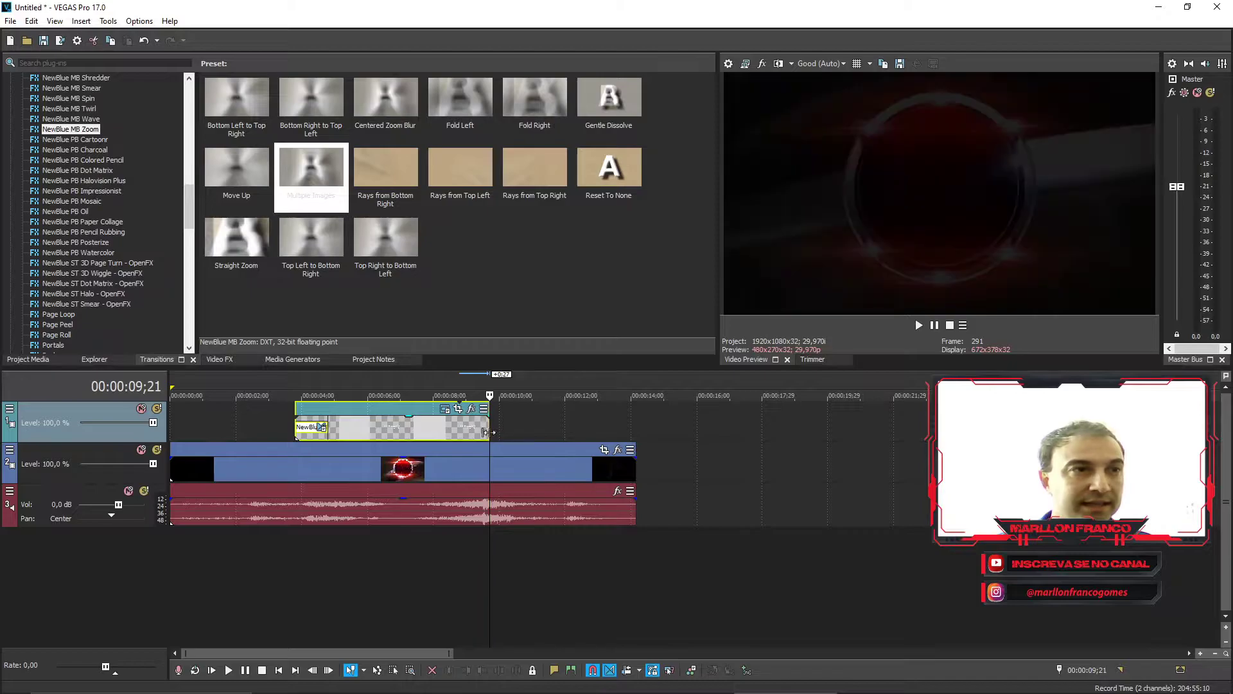
Step: Apply the default preset of the Flash transition to the end of the title event and close its settings
drag(192, 217, 191, 114)
click(51, 170)
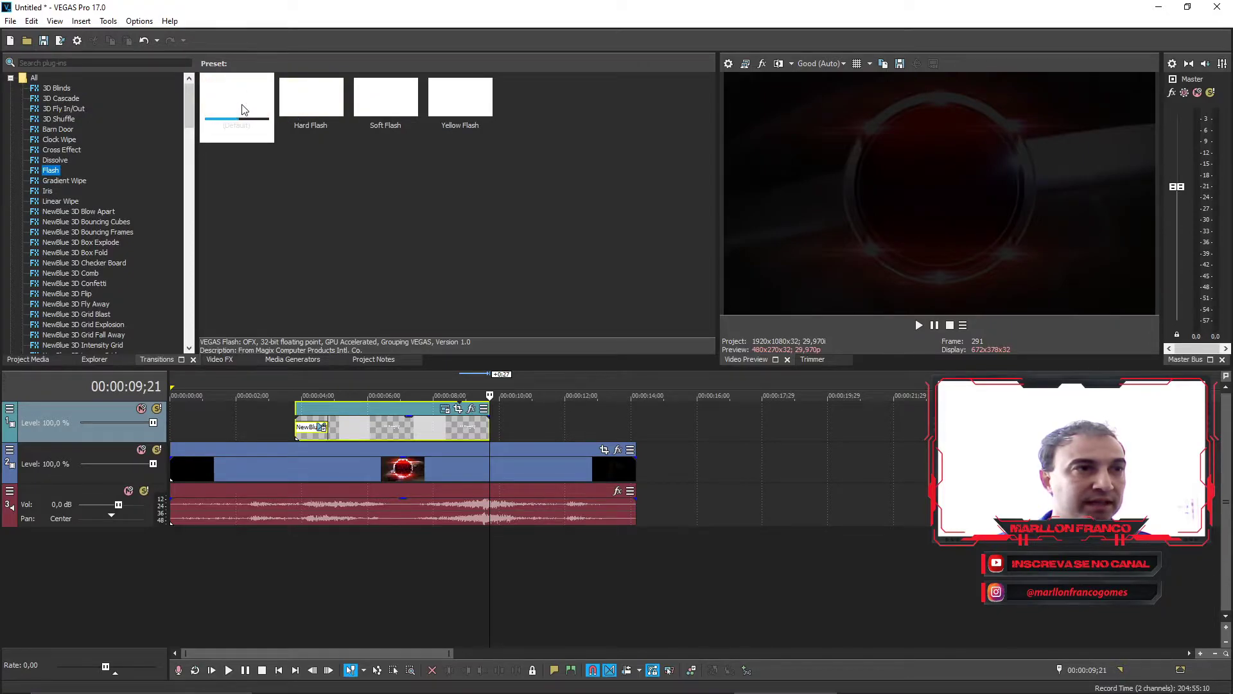
drag(240, 106, 487, 432)
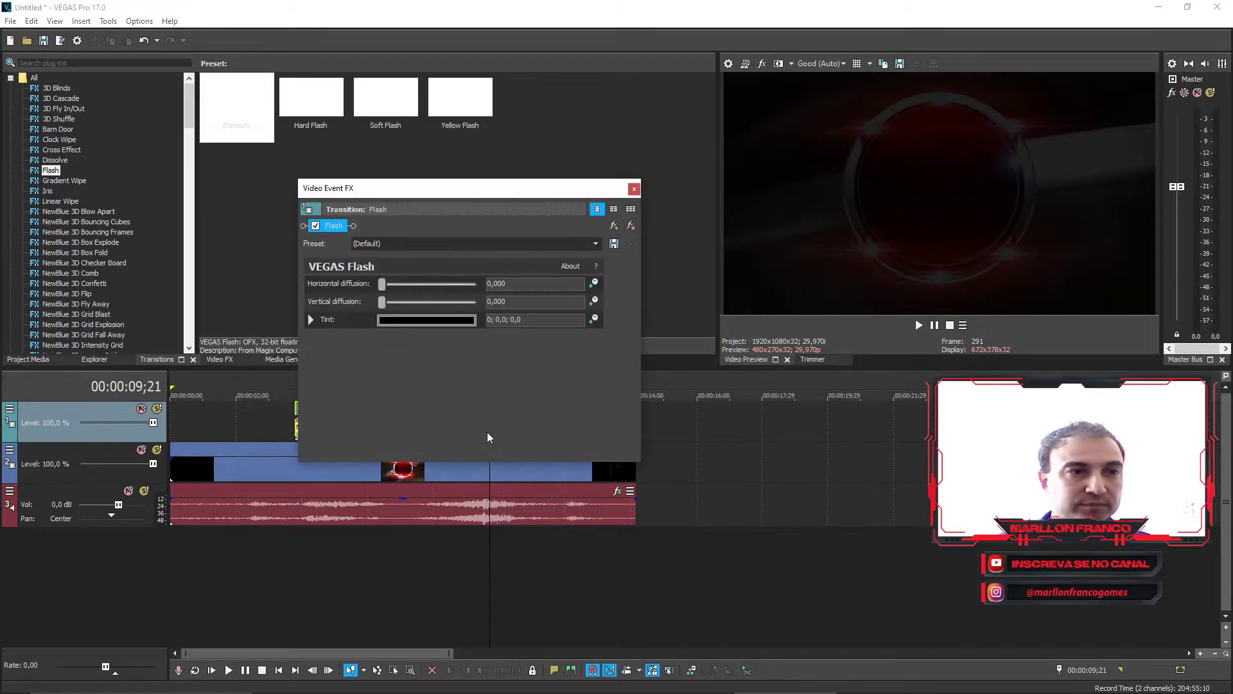
click(636, 190)
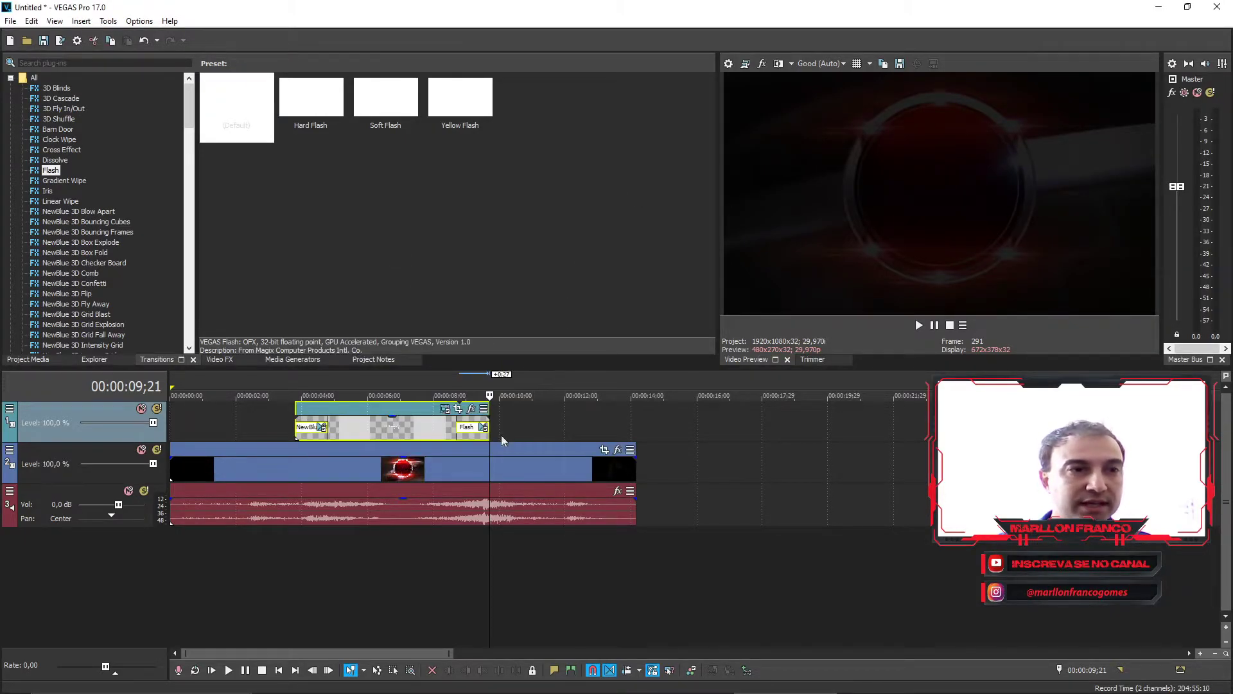
Step: Extend the end of the title event by about 9 frames, and again by about 5 frames
mouse_move(488, 476)
mouse_down()
mouse_move(464, 470)
mouse_move(489, 471)
mouse_up()
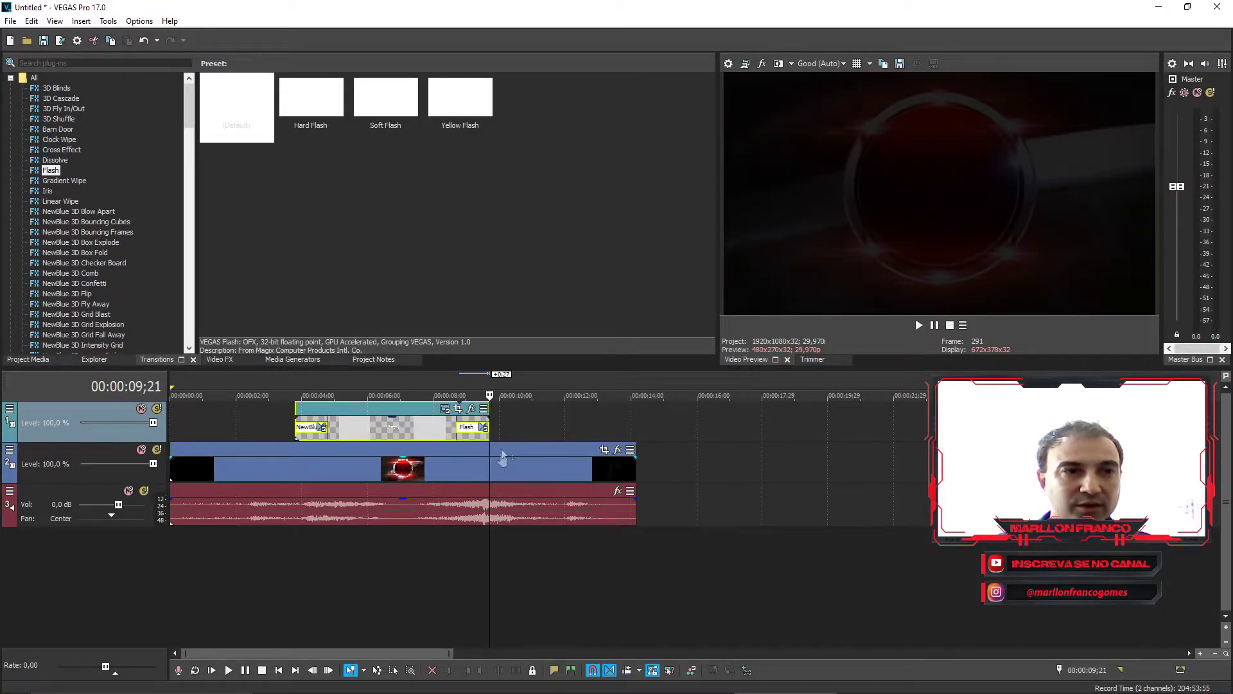
drag(485, 422, 495, 422)
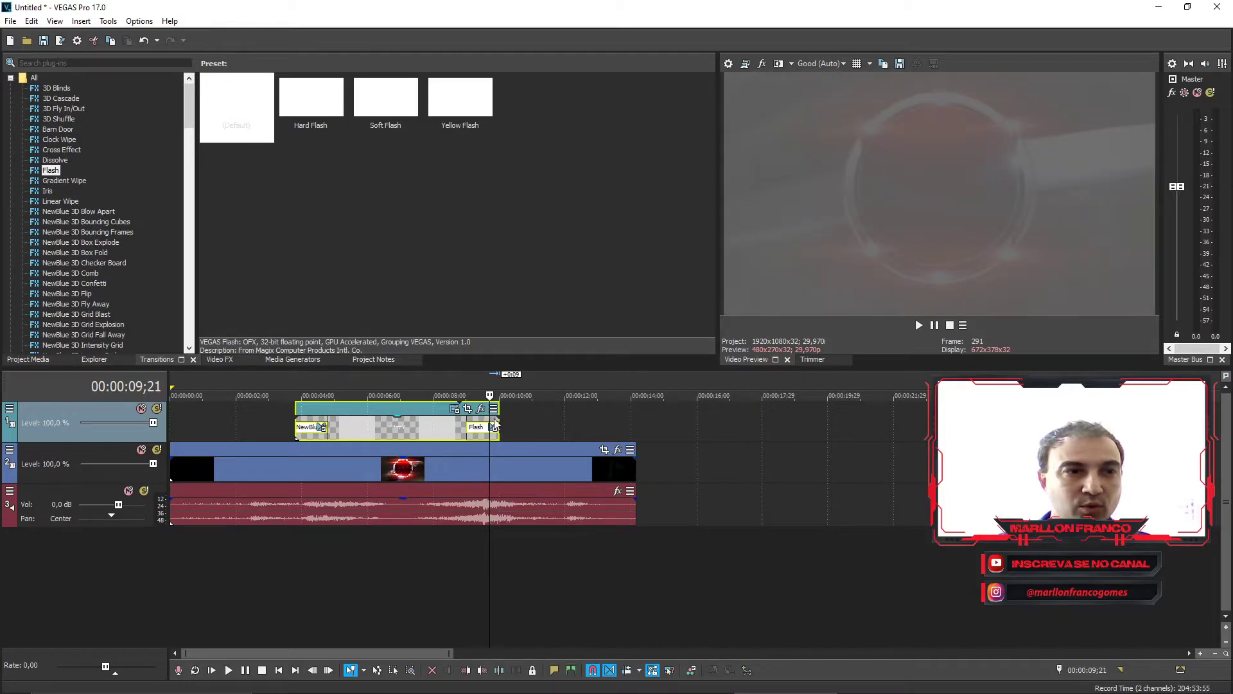
mouse_move(488, 470)
mouse_down()
mouse_move(464, 467)
mouse_move(491, 471)
mouse_up()
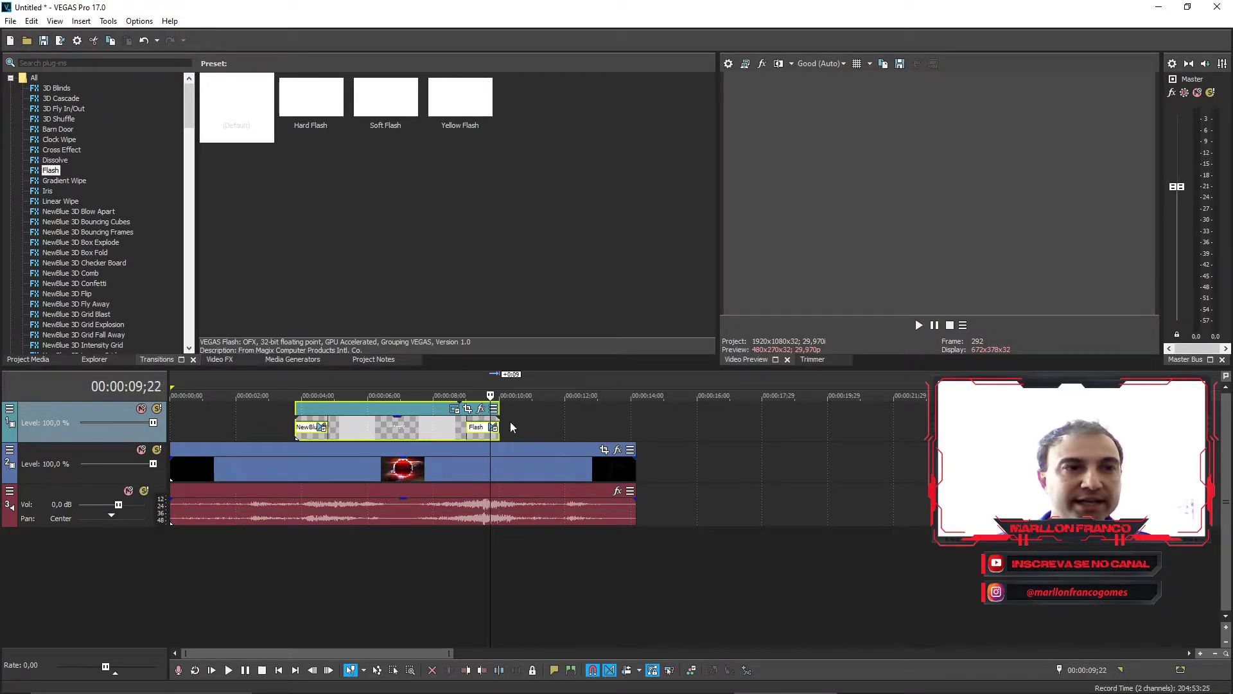
drag(494, 424, 520, 477)
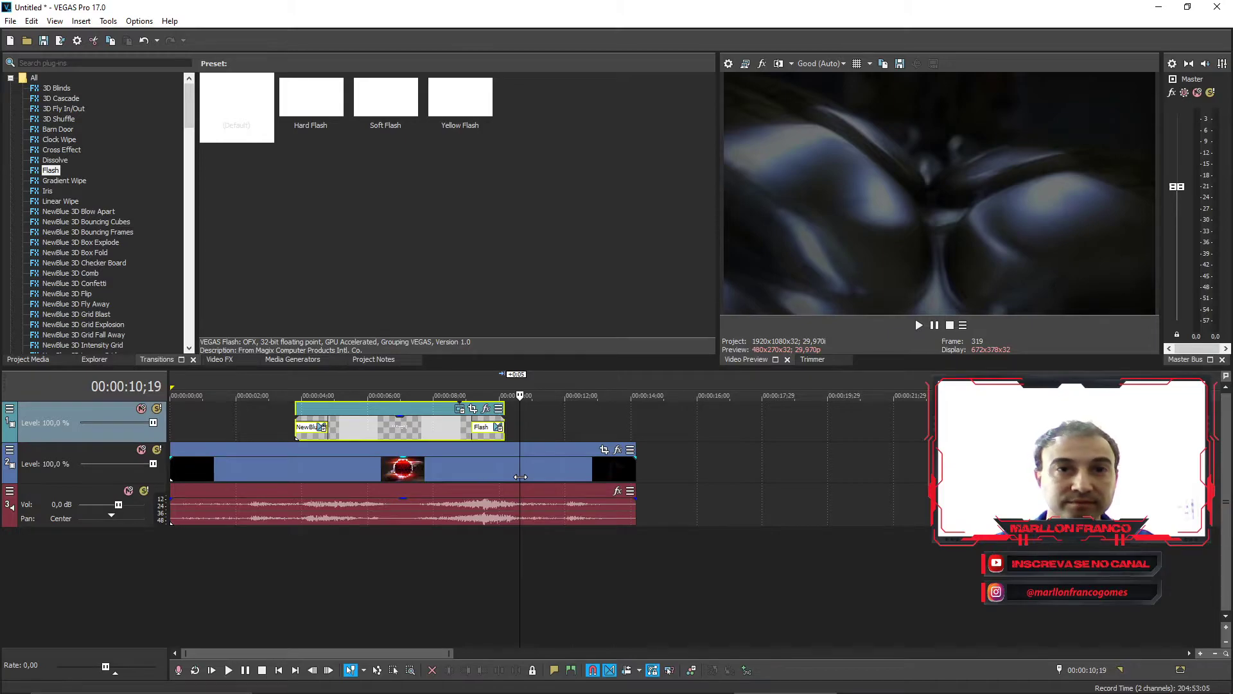
Step: Insert a new text event on the title track at 00:00:10;15, after the first title
mouse_move(520, 476)
mouse_down()
mouse_move(500, 479)
mouse_move(515, 479)
mouse_up()
right_click(533, 415)
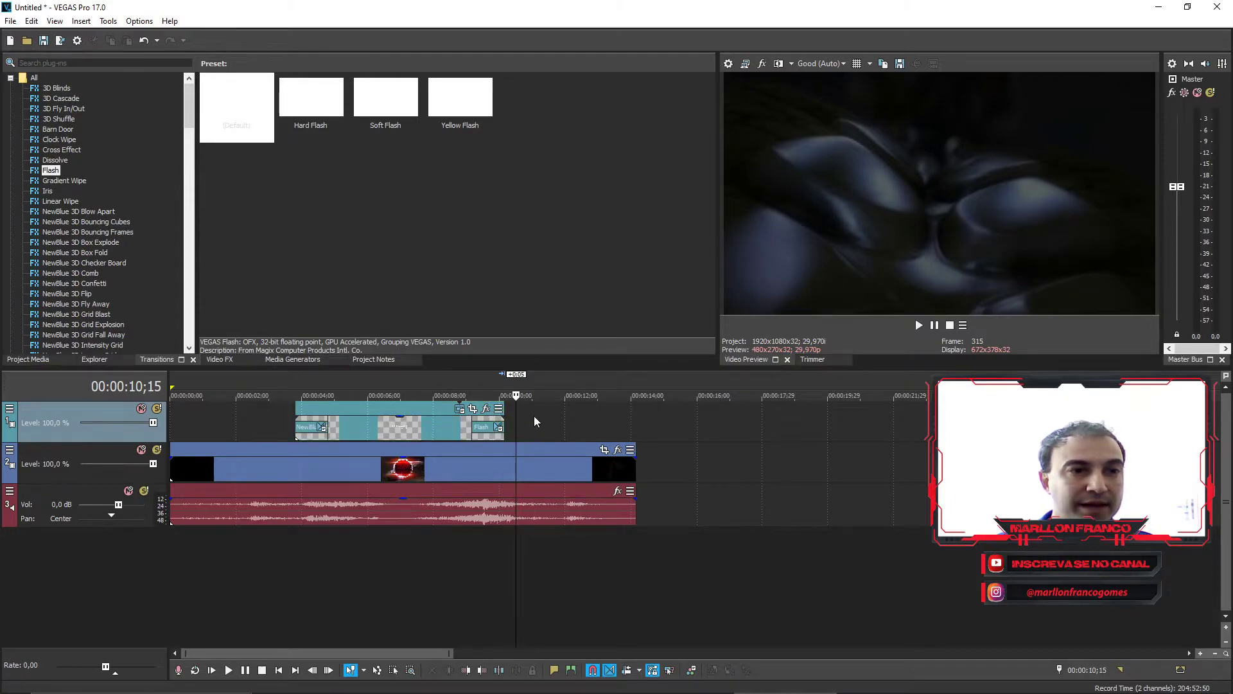
click(560, 385)
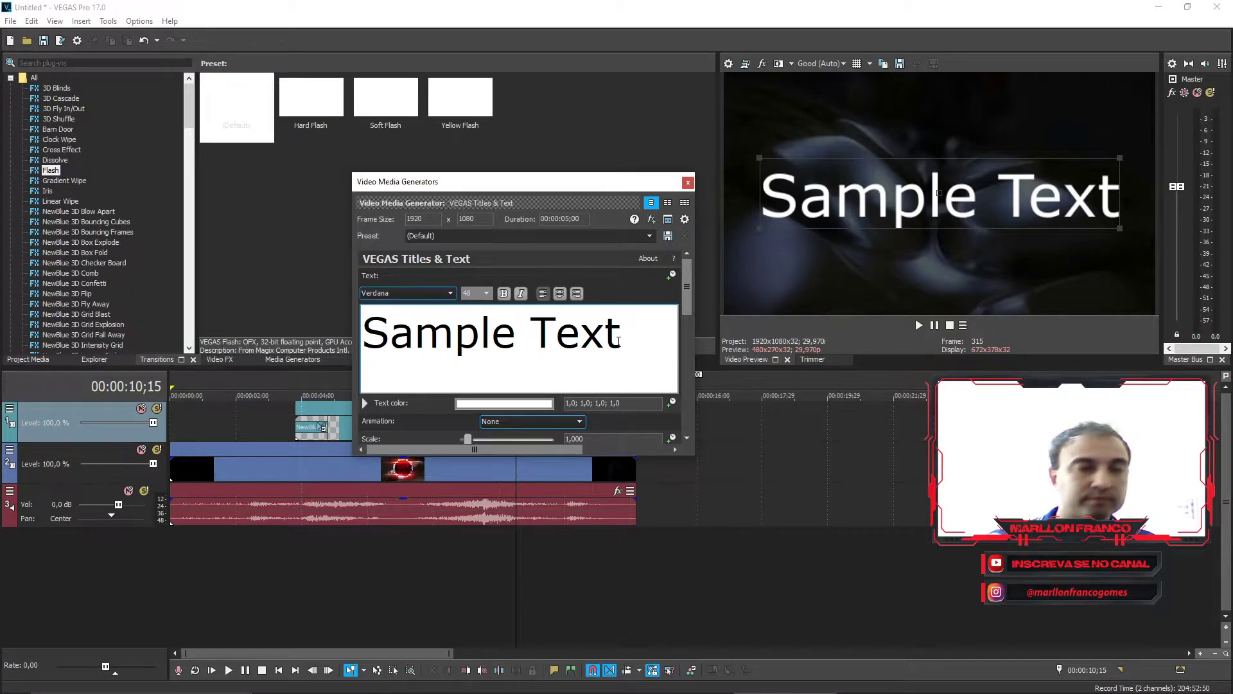
Step: Replace the sample text with "INSCREVA SE" and "NO CANAL" on two lines
key(BackSpace)
key(BackSpace)
key(BackSpace)
key(BackSpace)
key(BackSpace)
key(BackSpace)
key(BackSpace)
key(BackSpace)
key(BackSpace)
key(BackSpace)
key(BackSpace)
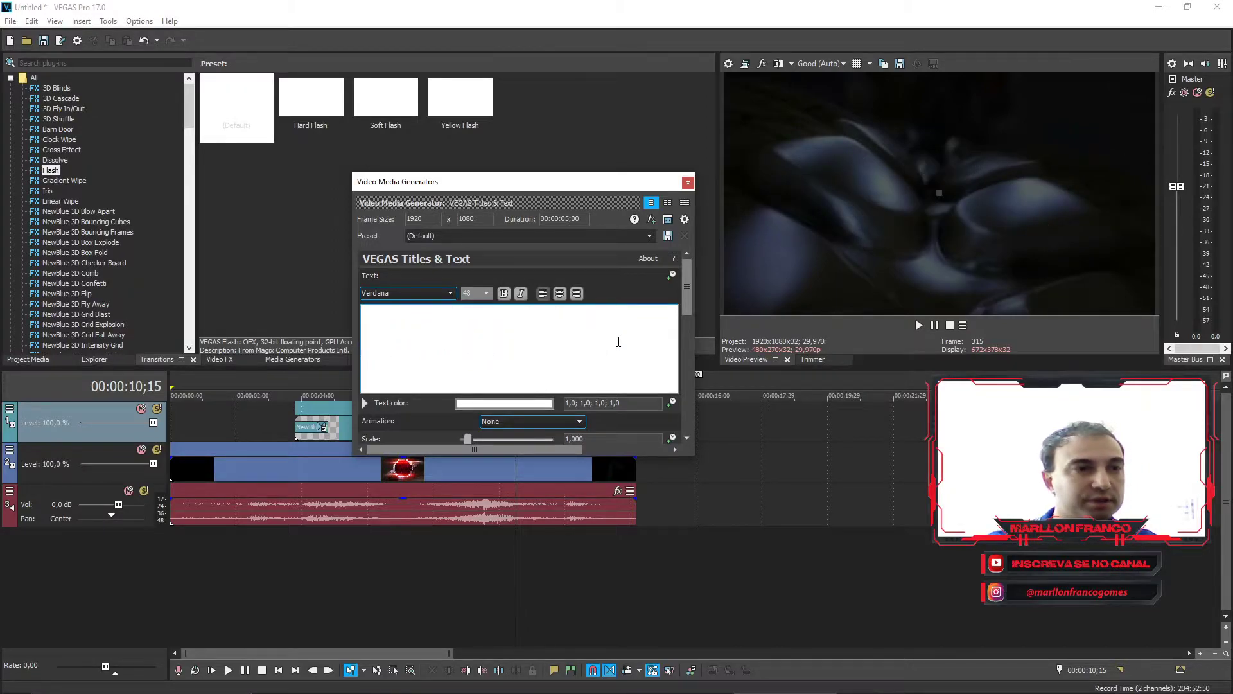
text(INSC)
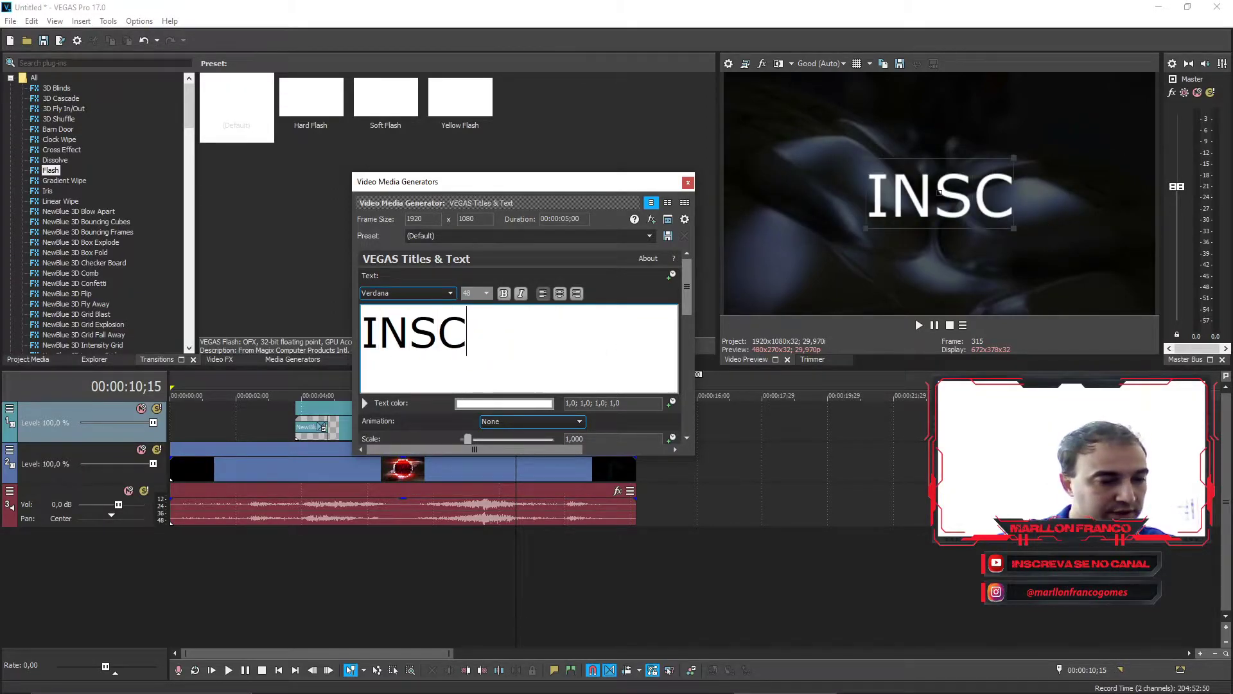
text(REVA SE)
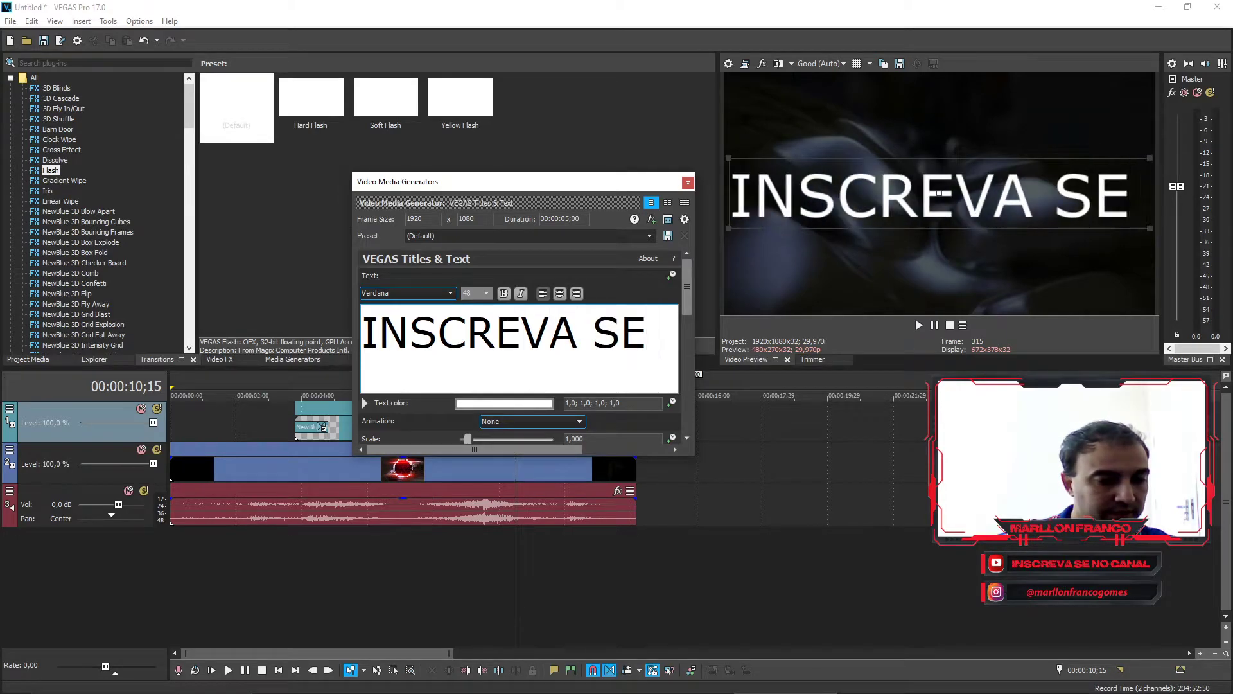
key(Return)
text(NO CA)
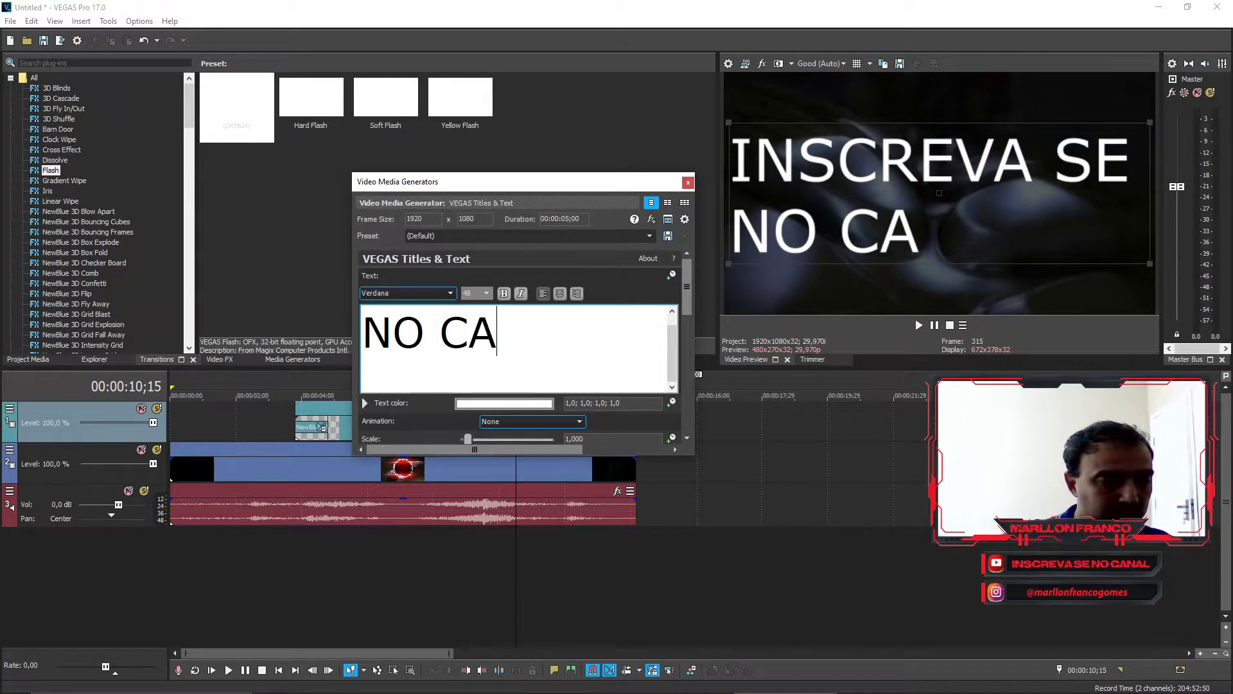
text(NAL)
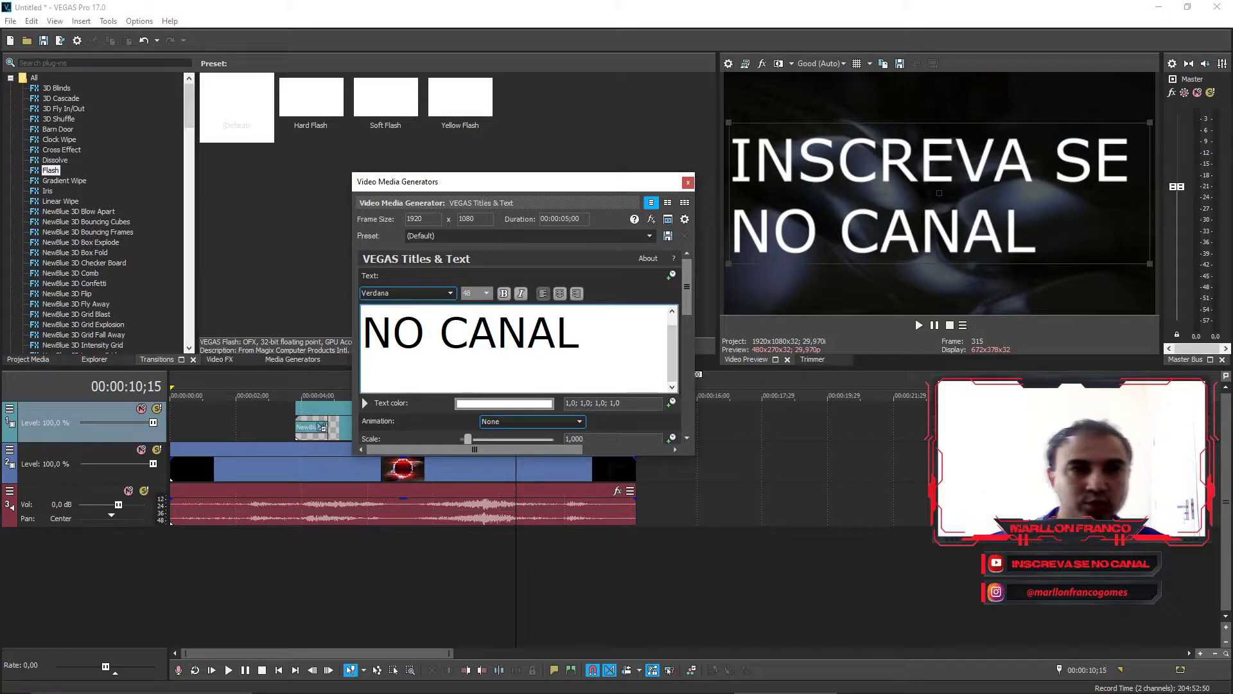
Step: Centre-align both text lines and shrink the text to a scale of about 0.411
key(ctrl+a)
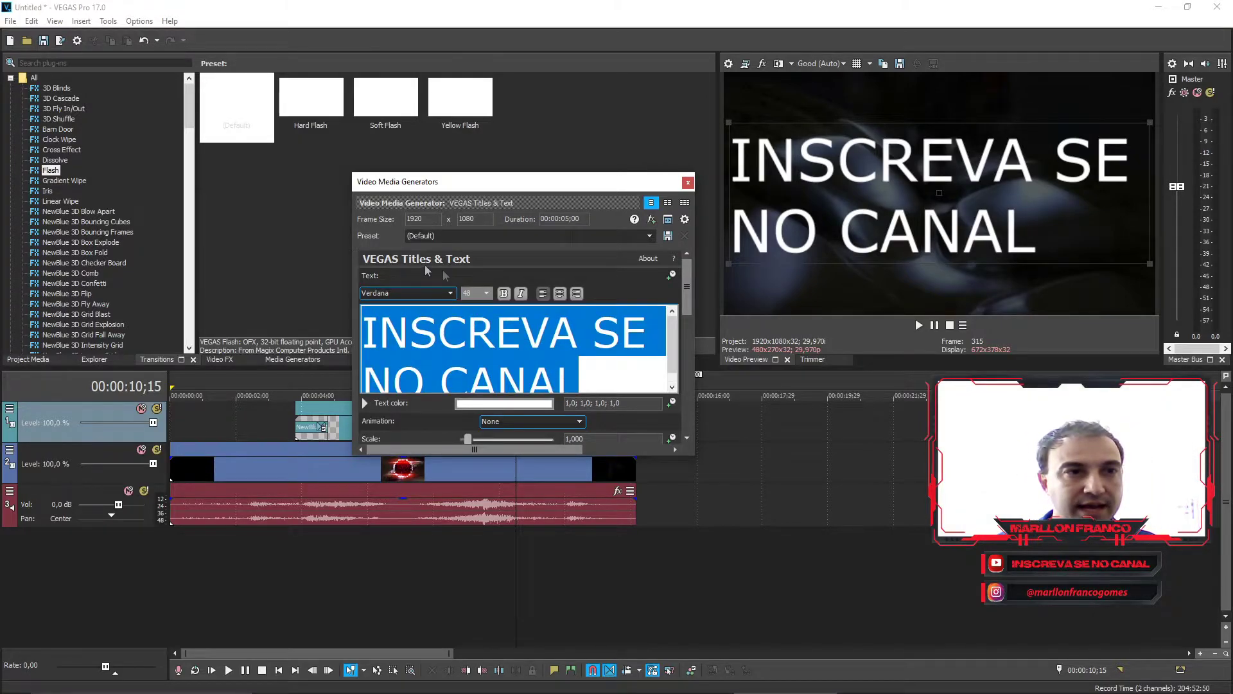
click(559, 294)
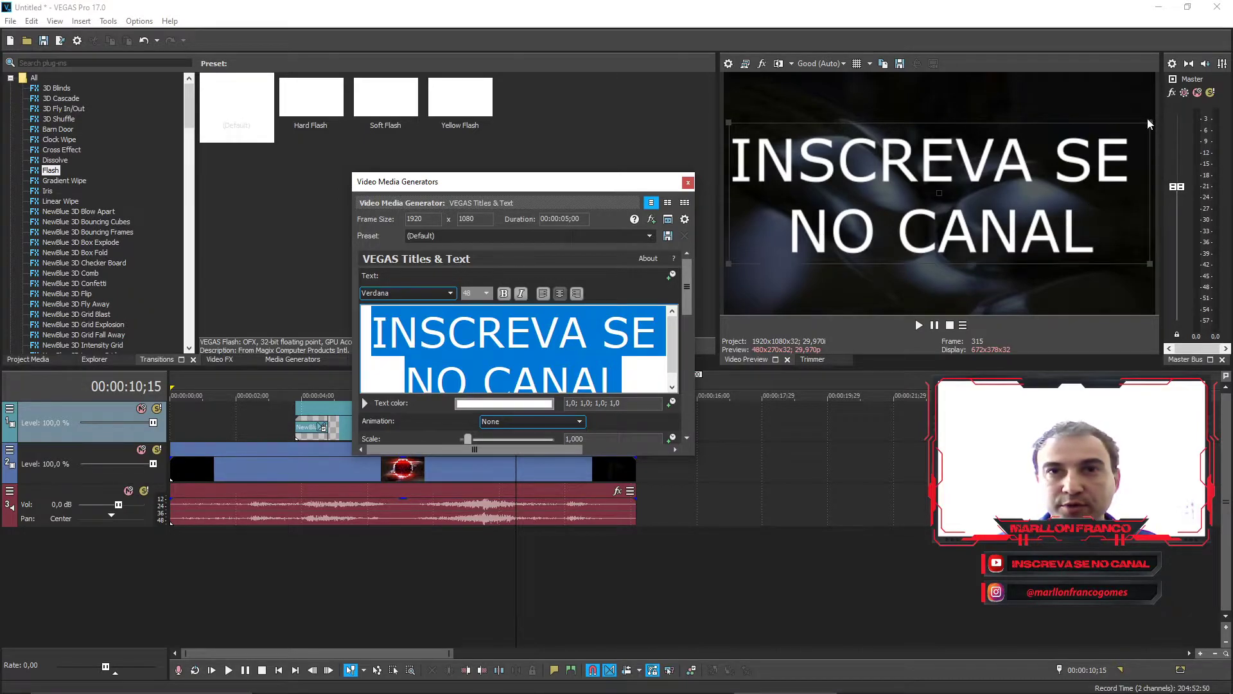
drag(1153, 121, 1029, 175)
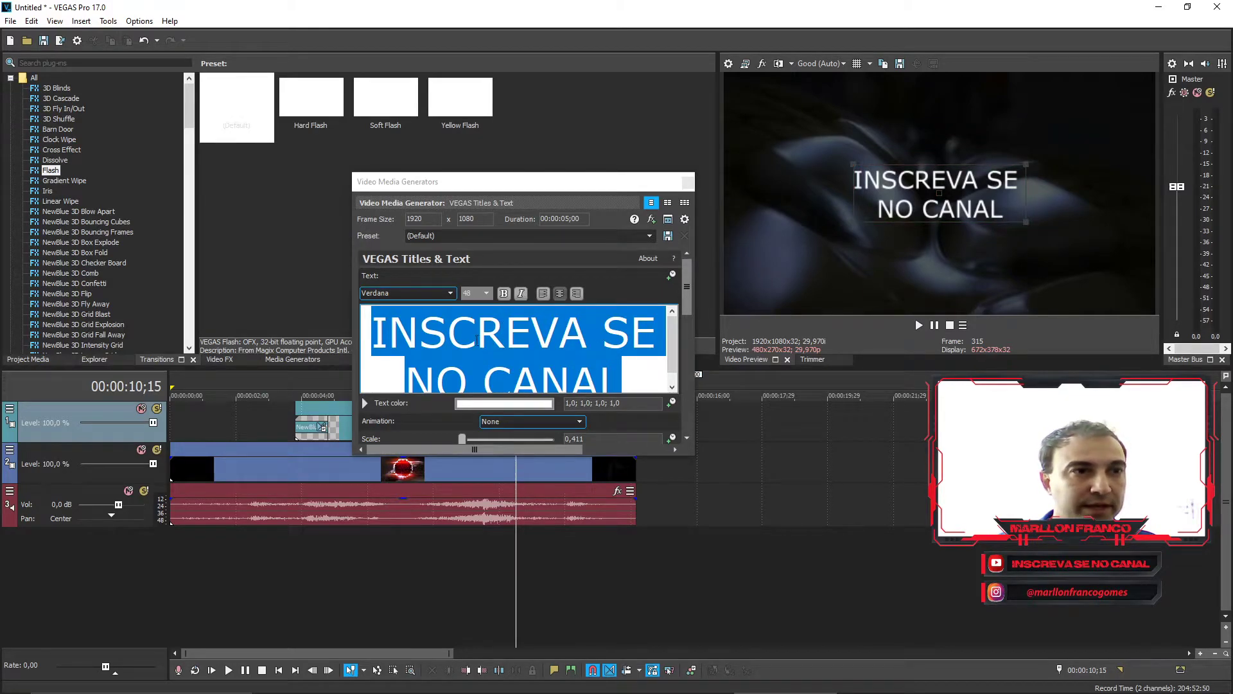
Step: Set the font of the two-line text to CRYSIS
click(450, 293)
drag(455, 535, 454, 389)
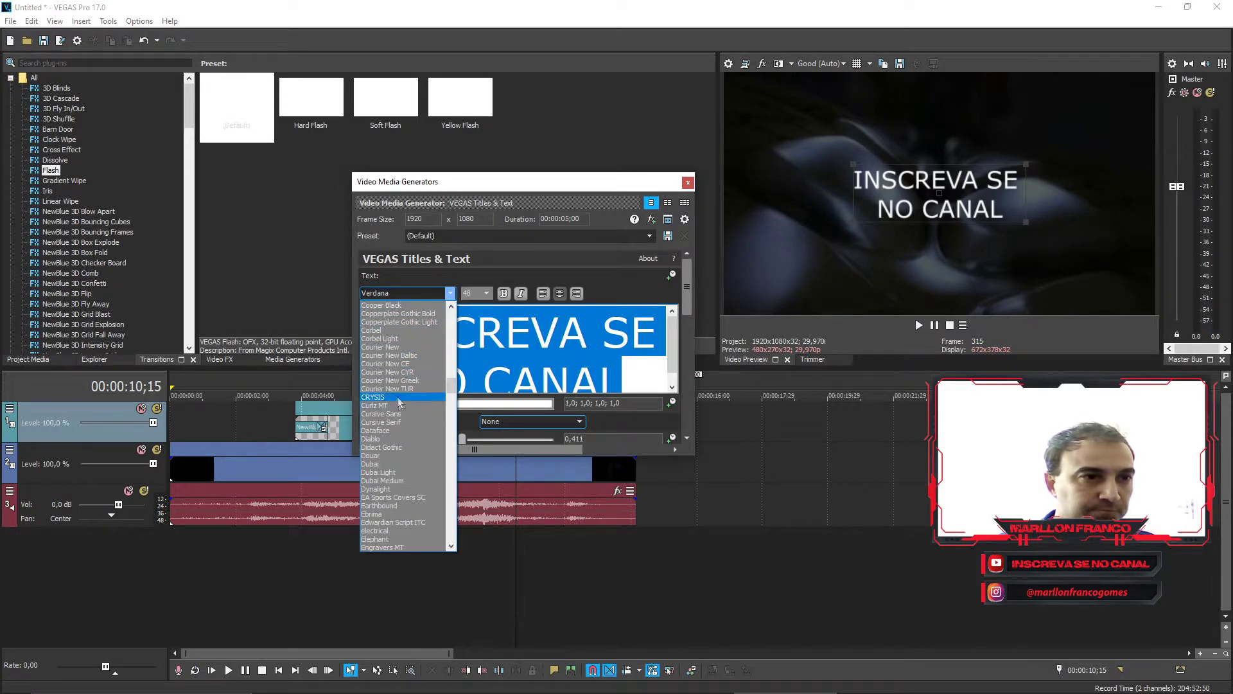
scroll(404, 411, up, 3)
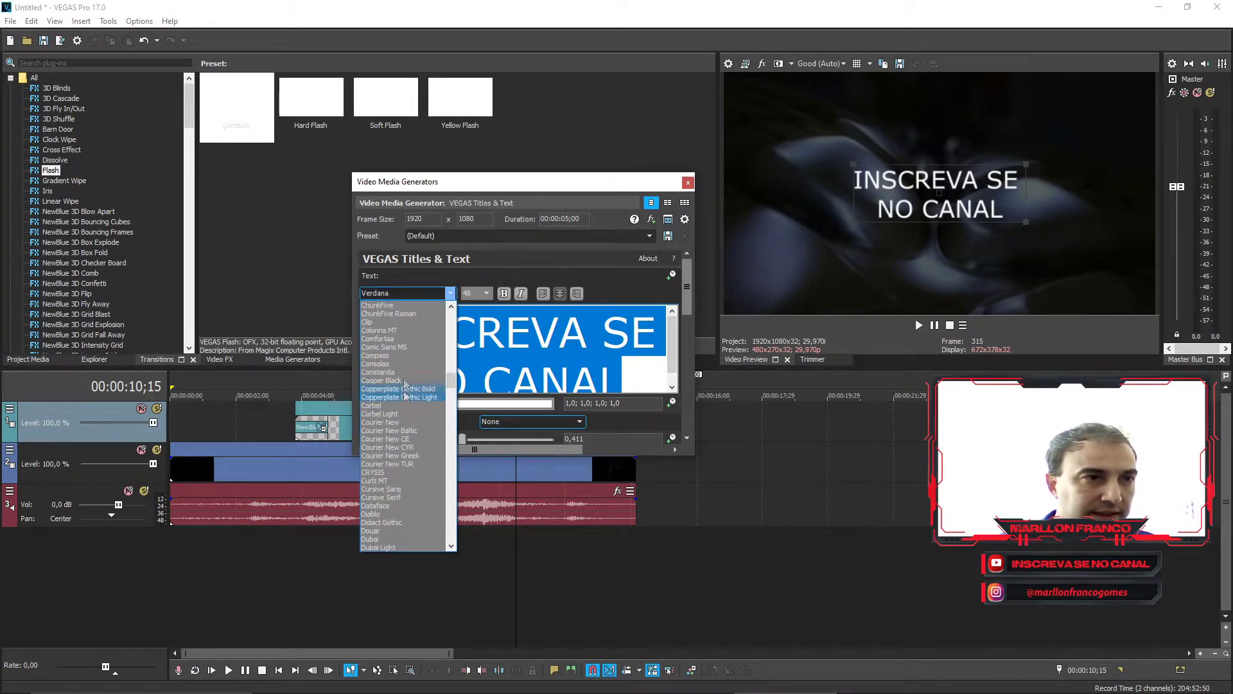
scroll(398, 397, down, 2)
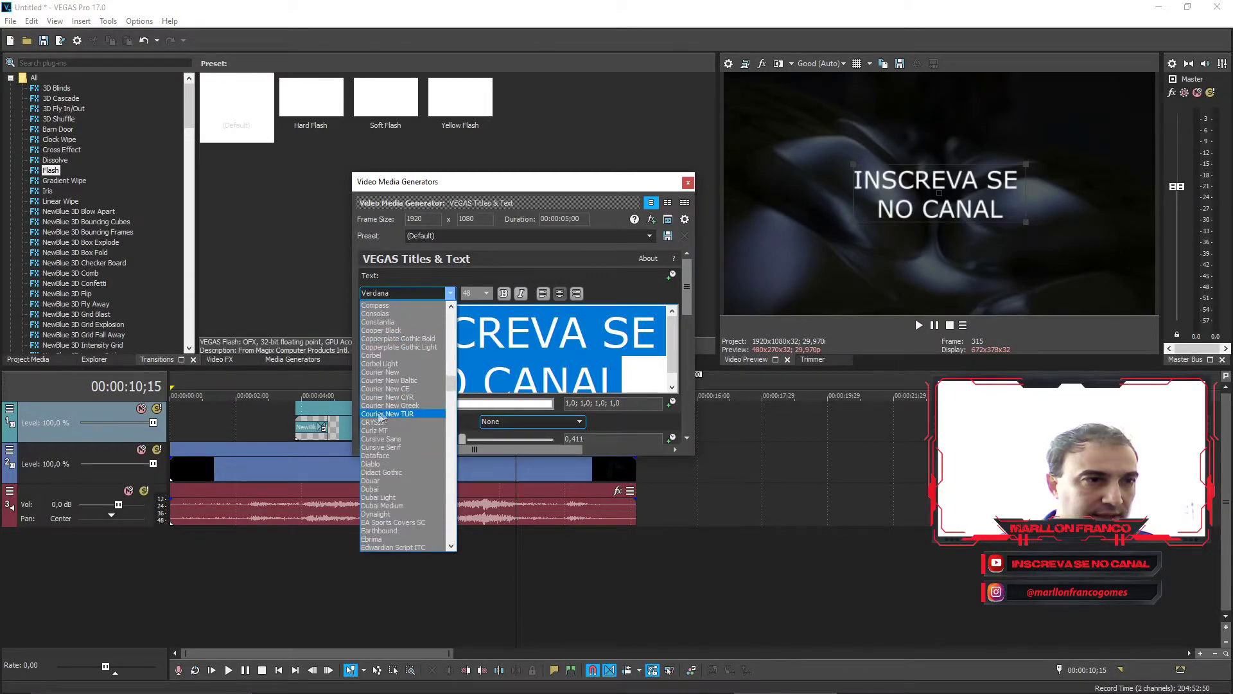
click(373, 423)
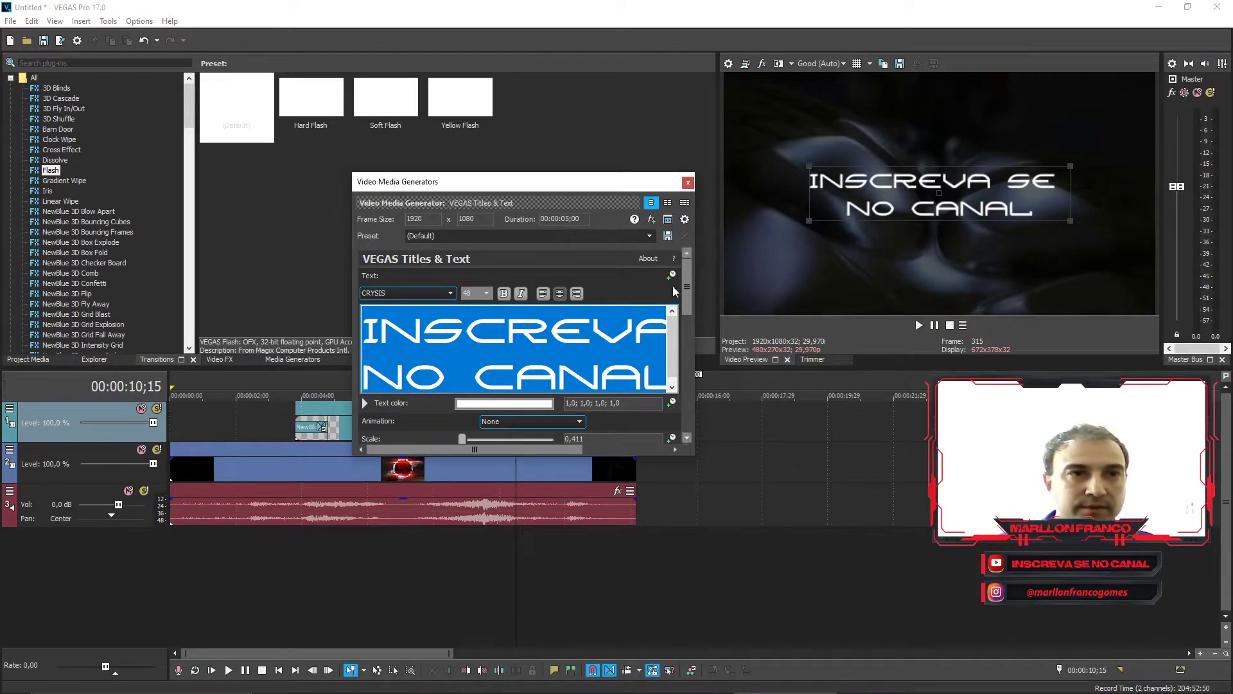
Step: Shrink the text to a scale of about 0.365 and trim the new event to end with the background clip
click(1069, 166)
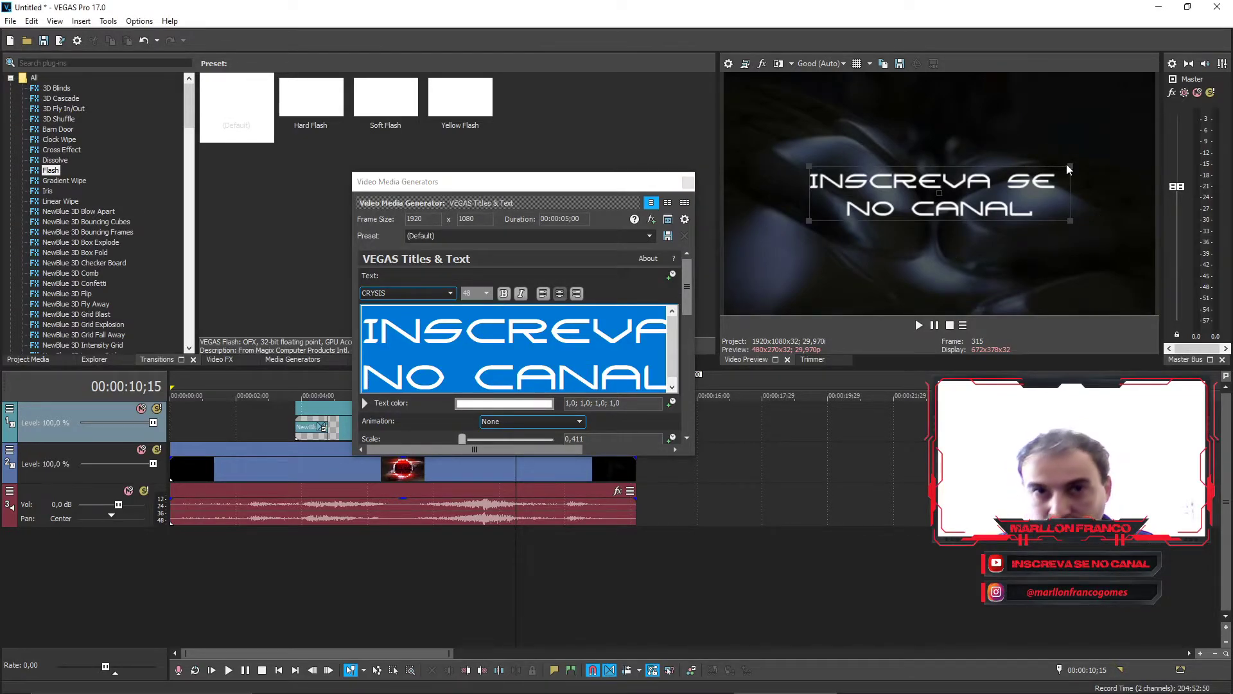
drag(1069, 167, 1054, 169)
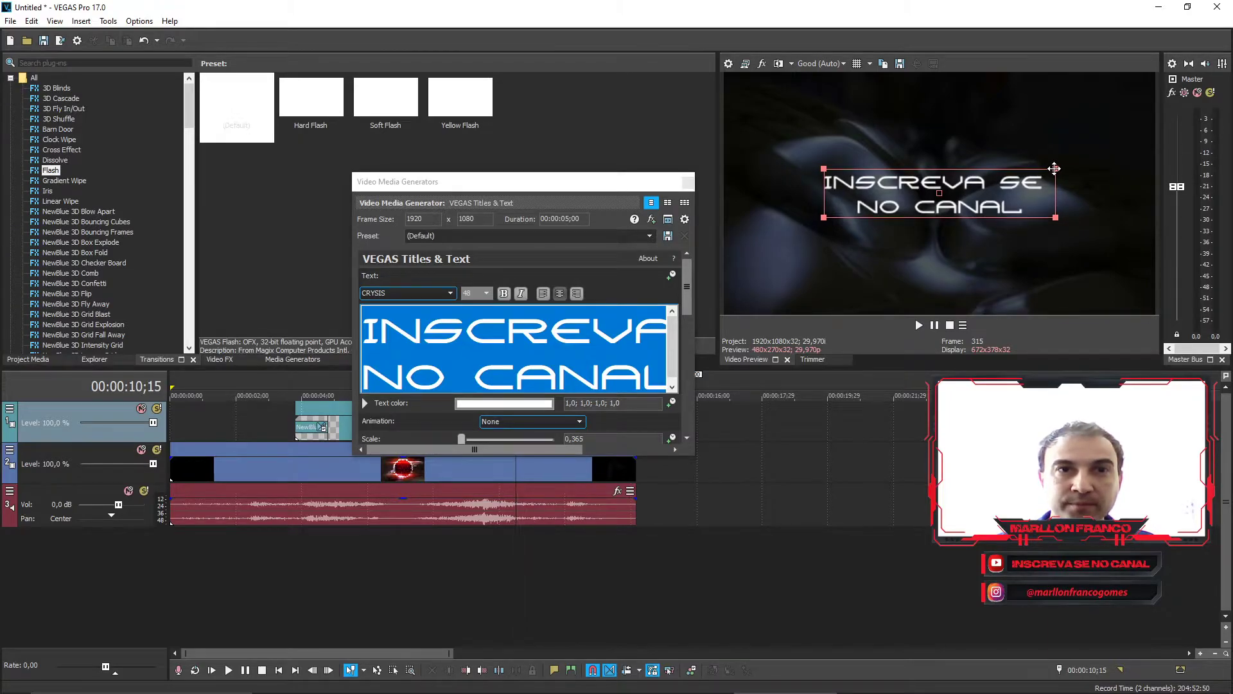
click(688, 182)
drag(679, 424, 636, 423)
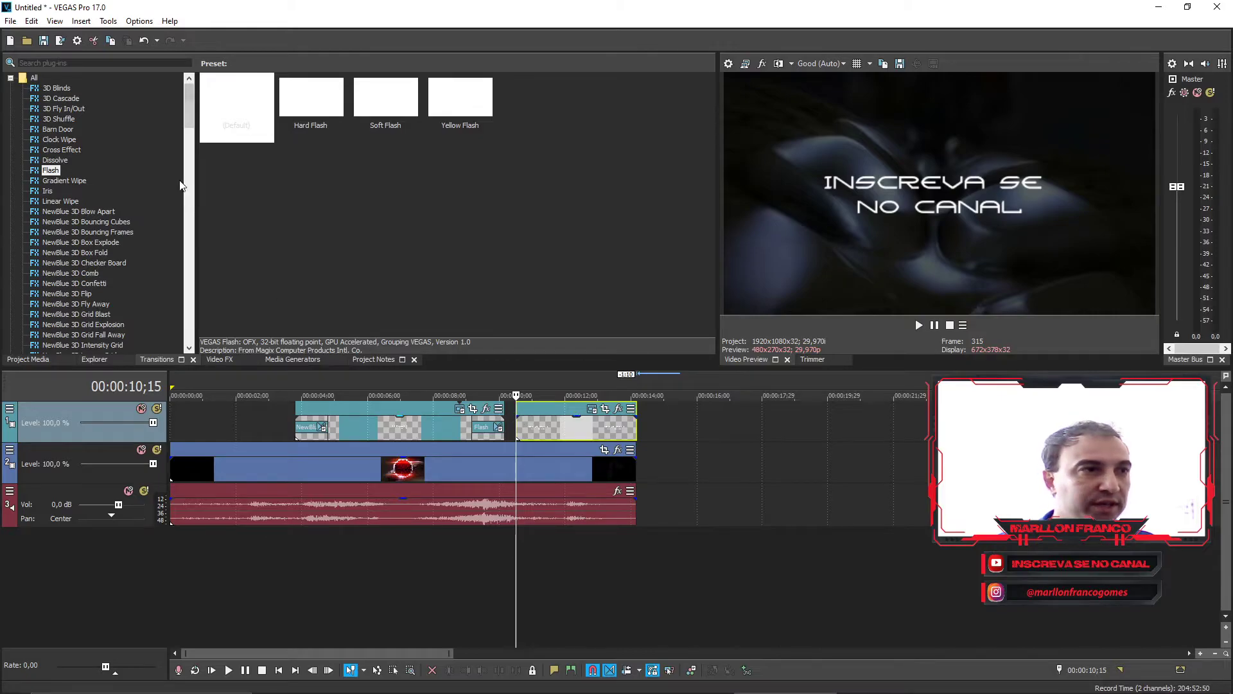
Step: Apply the Multiple Images preset of NewBlue MB Zoom to the start of the "INSCREVA SE NO CANAL" event and close its settings
drag(189, 119, 186, 194)
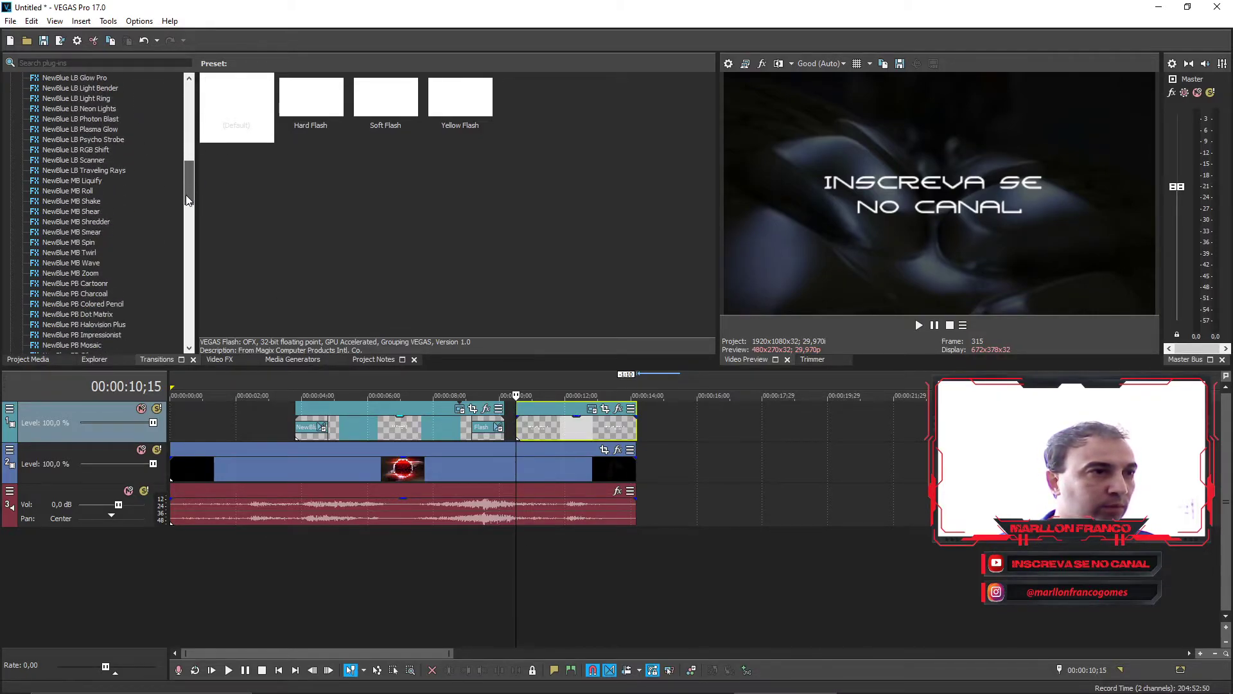
click(92, 275)
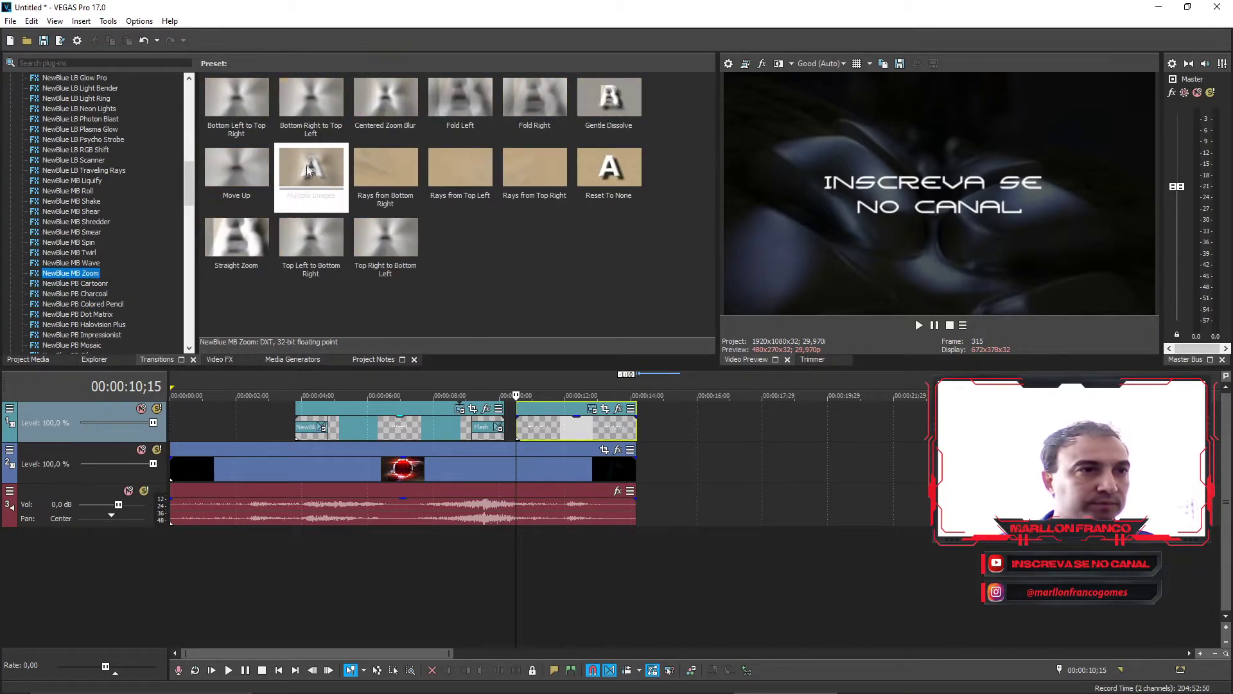
drag(307, 169, 519, 428)
click(633, 190)
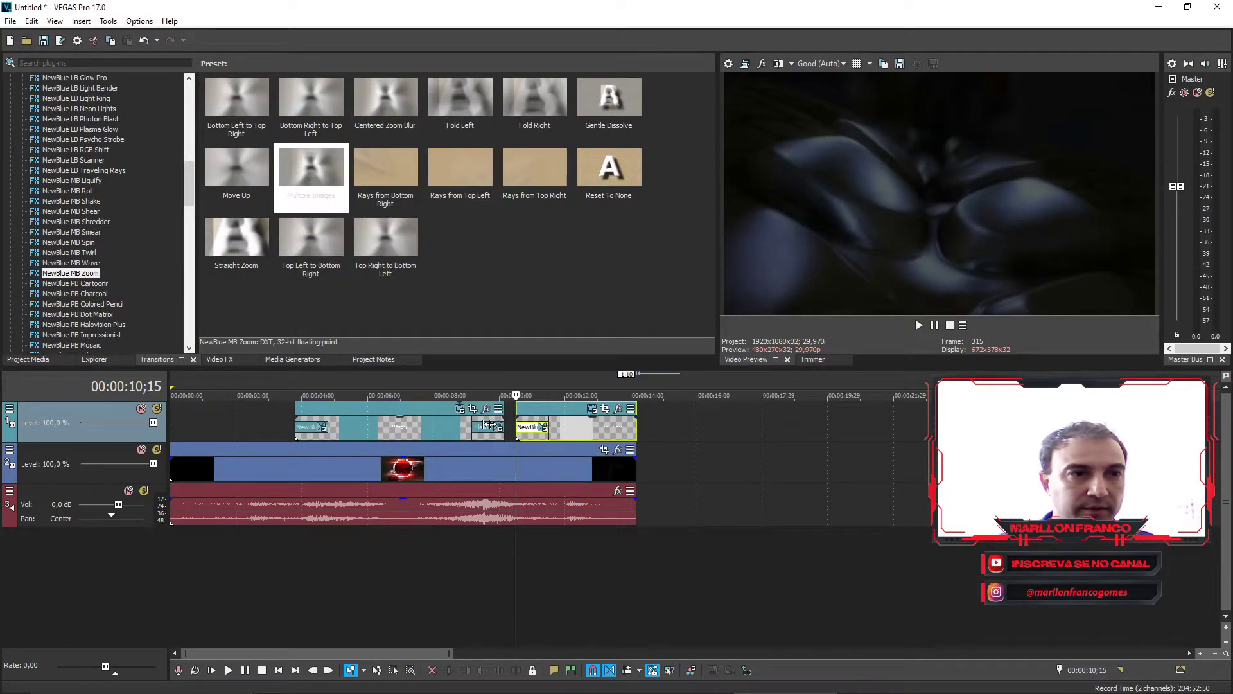
Step: Apply the default S_DissolveEdgeRays transition to the end of the "INSCREVA SE NO CANAL" event and scrub through it to 00:00:13;14
drag(516, 472, 610, 512)
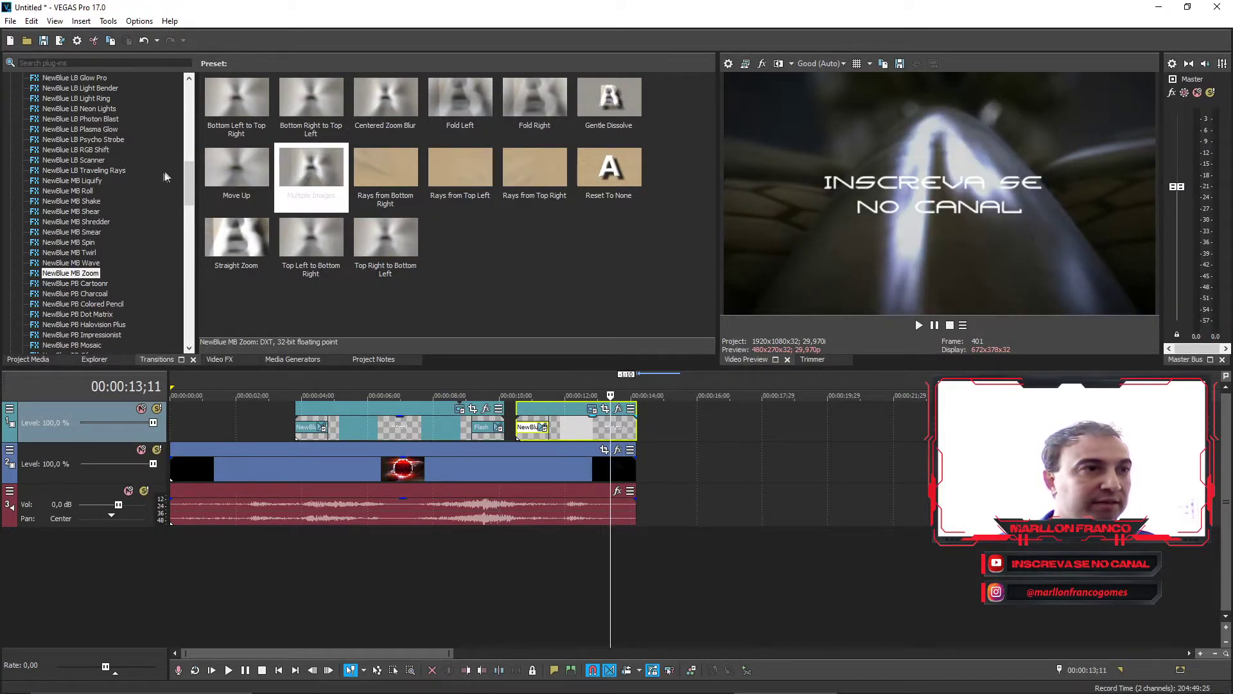
drag(186, 185, 184, 234)
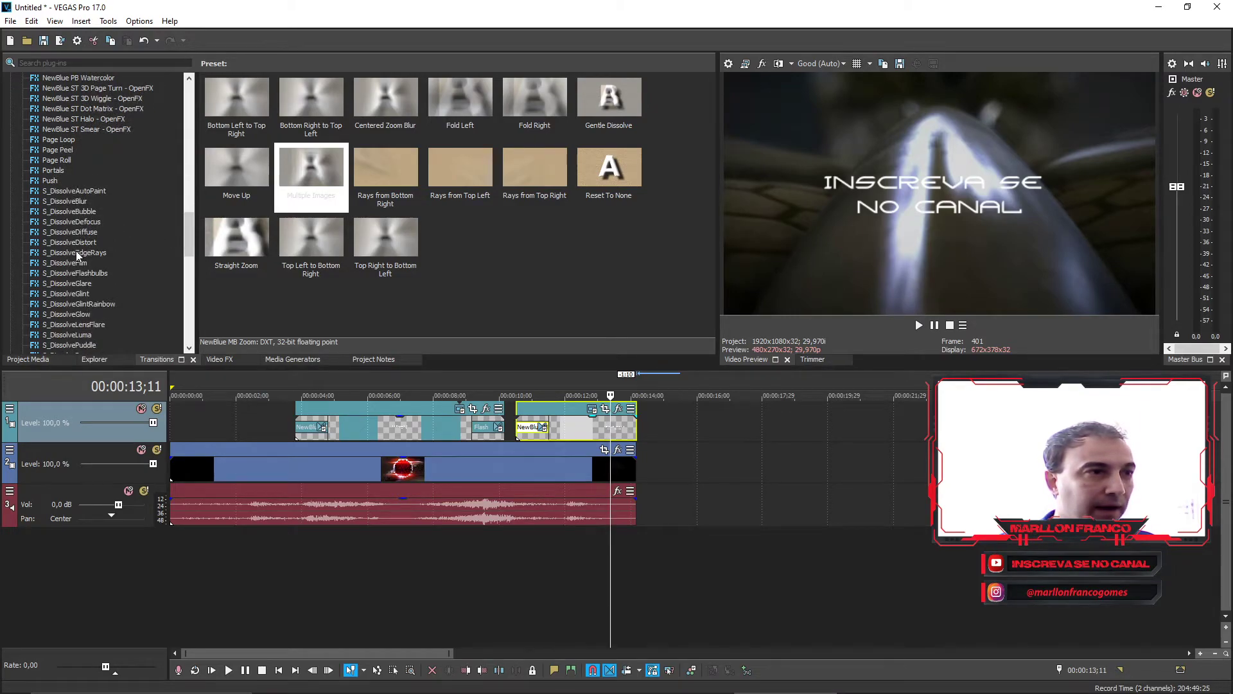
click(75, 253)
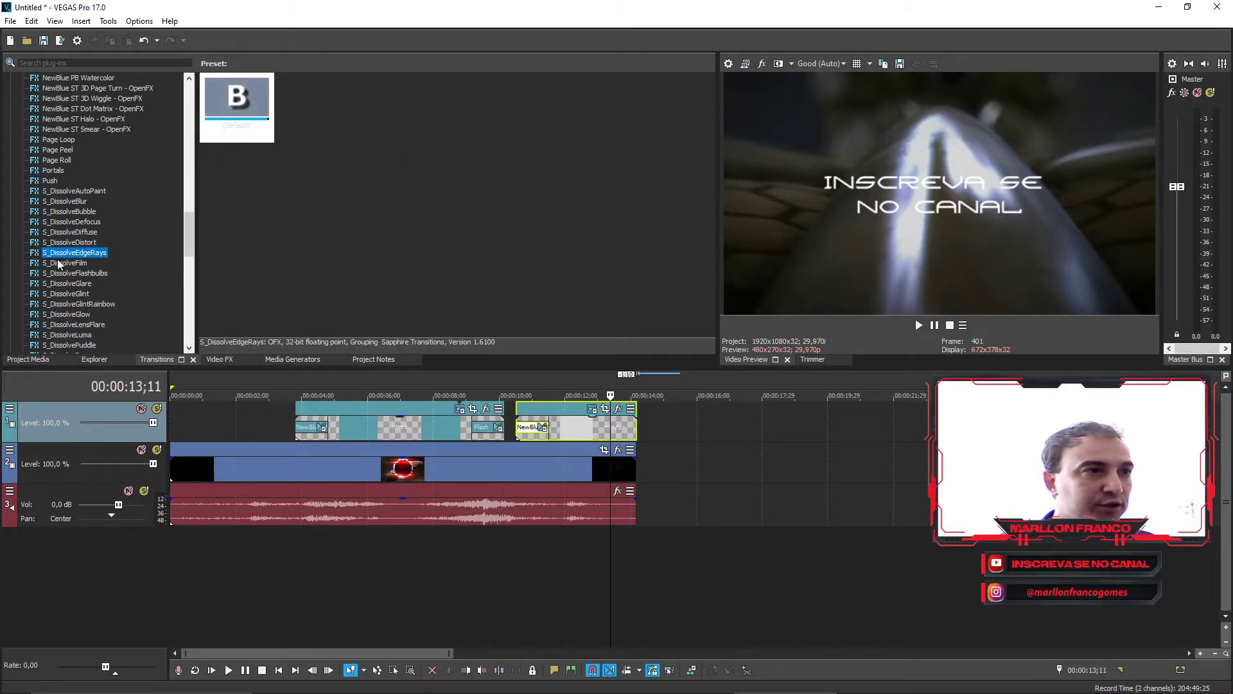
drag(226, 138, 379, 172)
drag(378, 242, 636, 439)
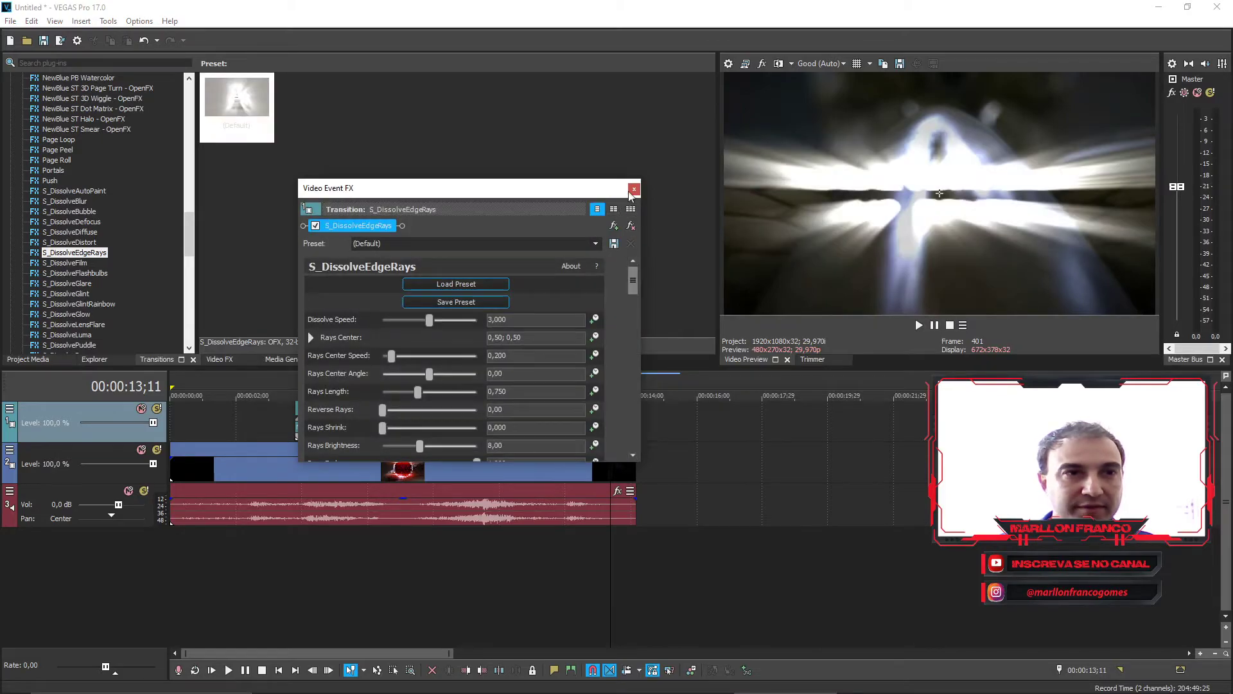
click(633, 189)
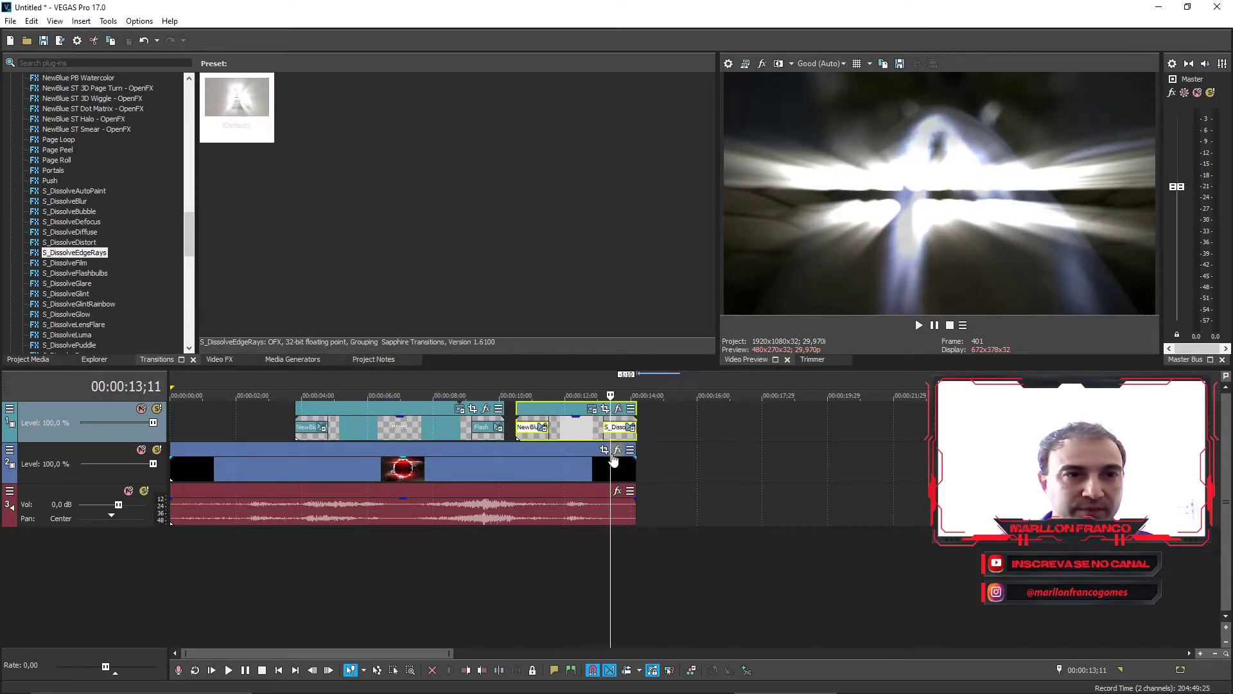
click(587, 467)
drag(573, 467, 614, 491)
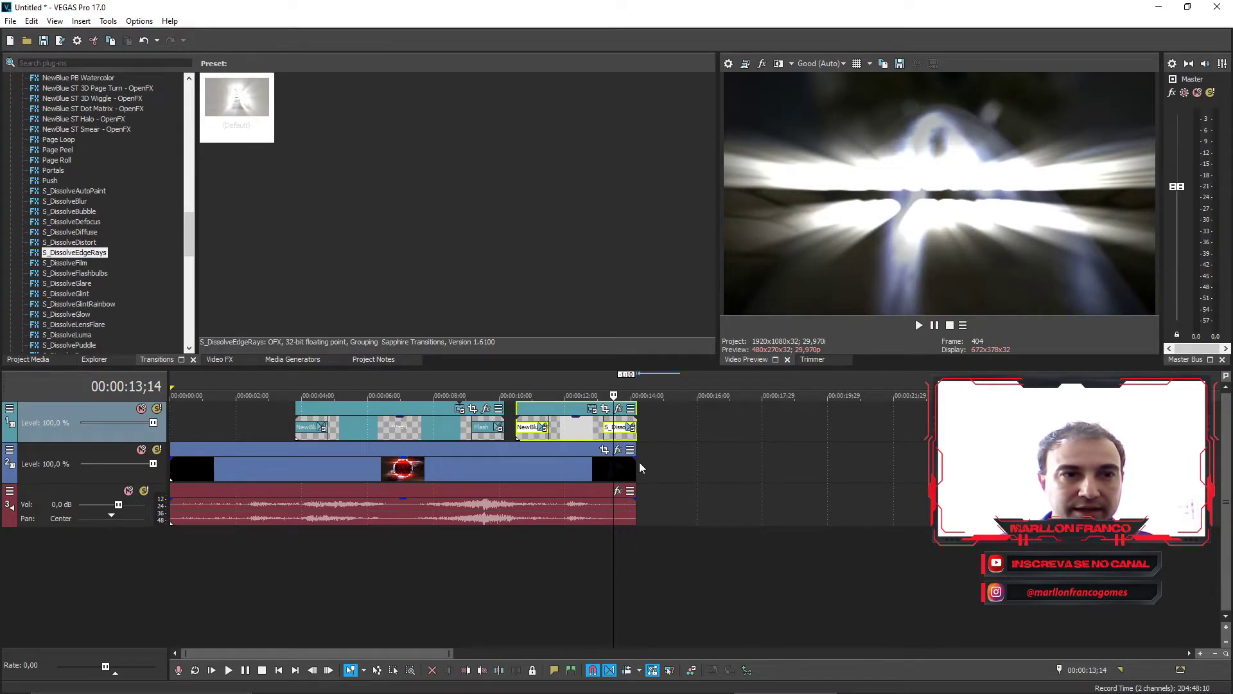